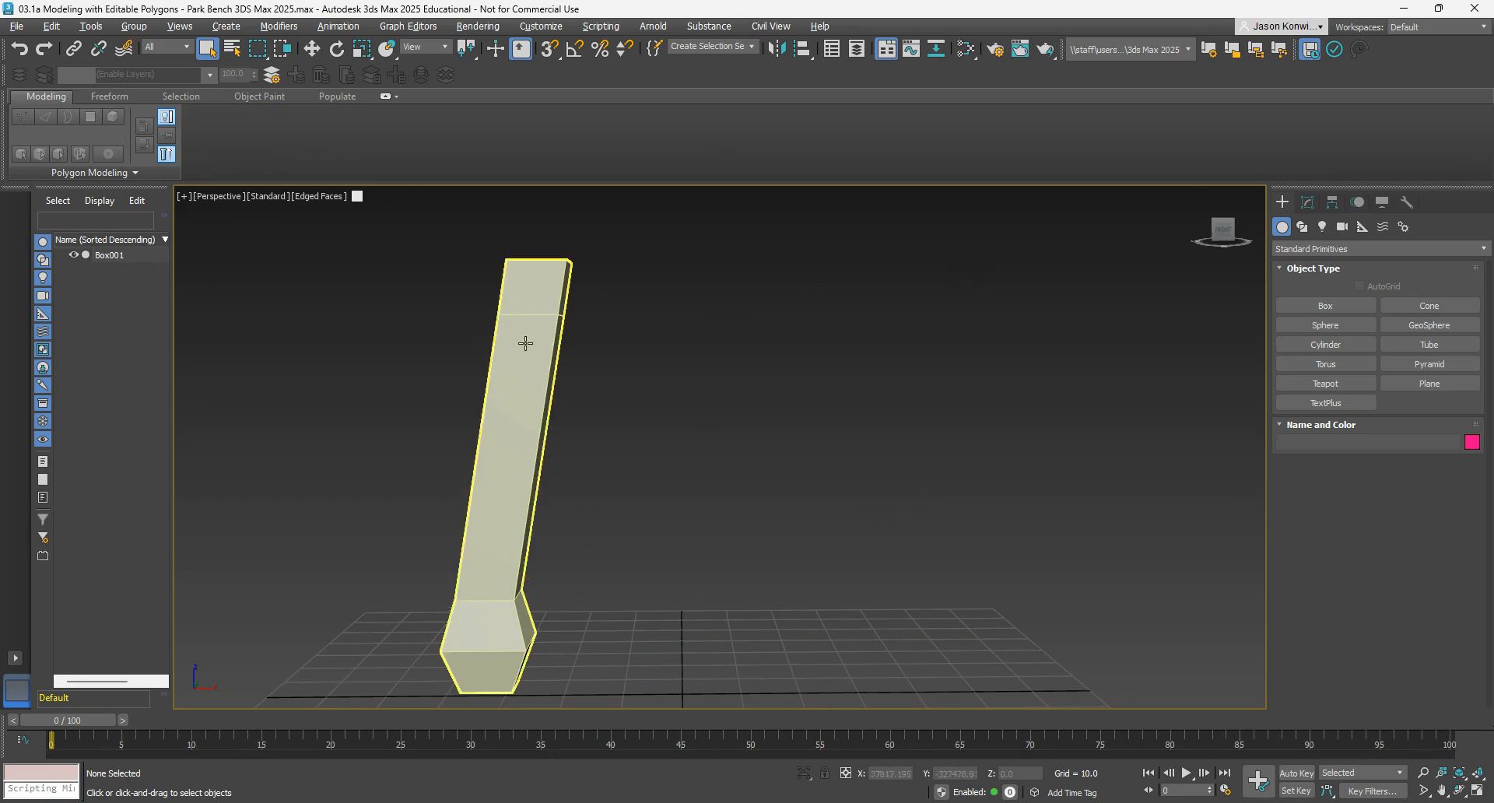
- Select the leg and pick its long front polygon in the Editable Poly's polygon mode
{"action": "left_click", "coordinate": [548, 270]}
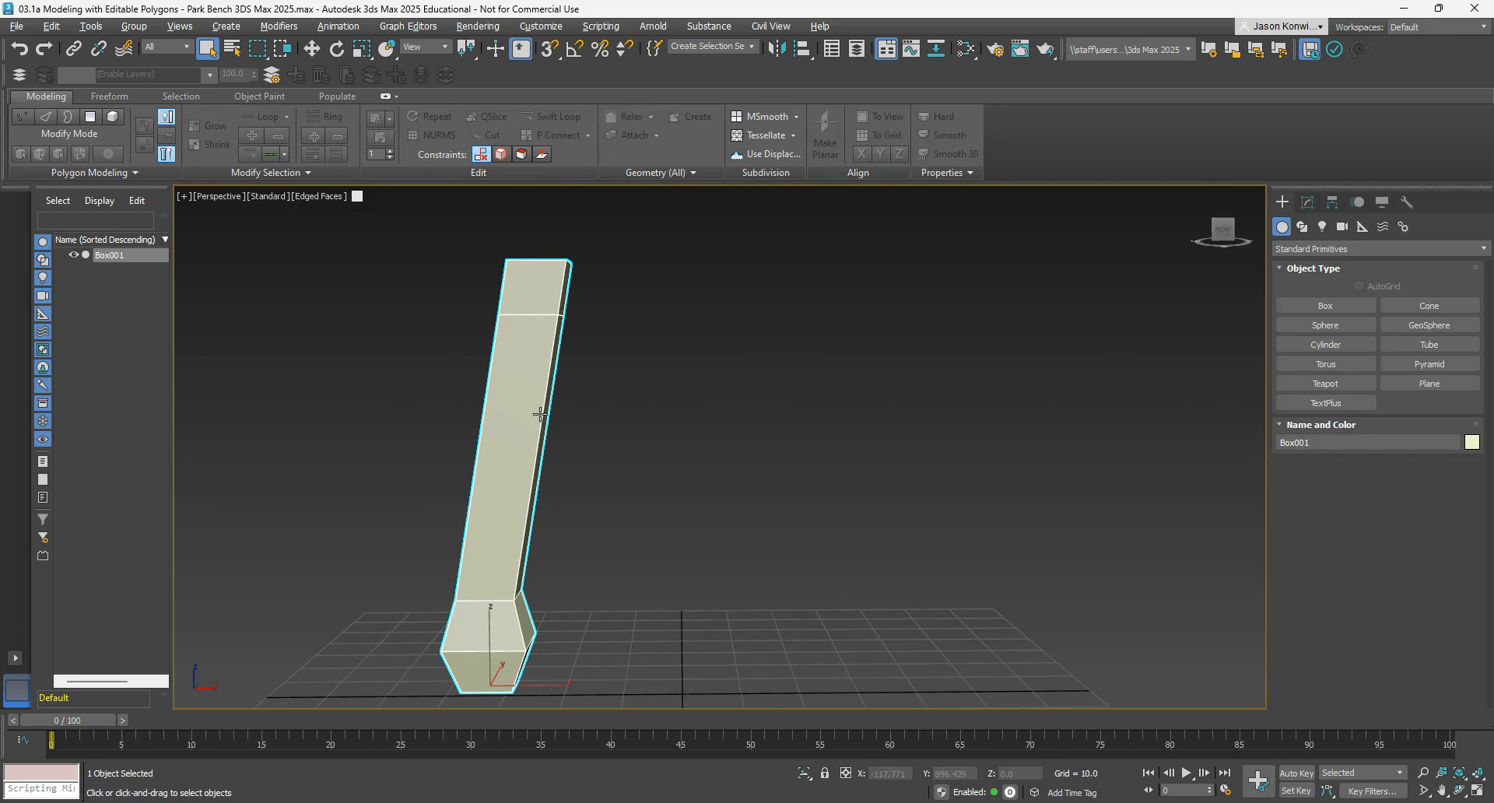
{"action": "left_click", "coordinate": [1308, 202]}
{"action": "key", "text": "4"}
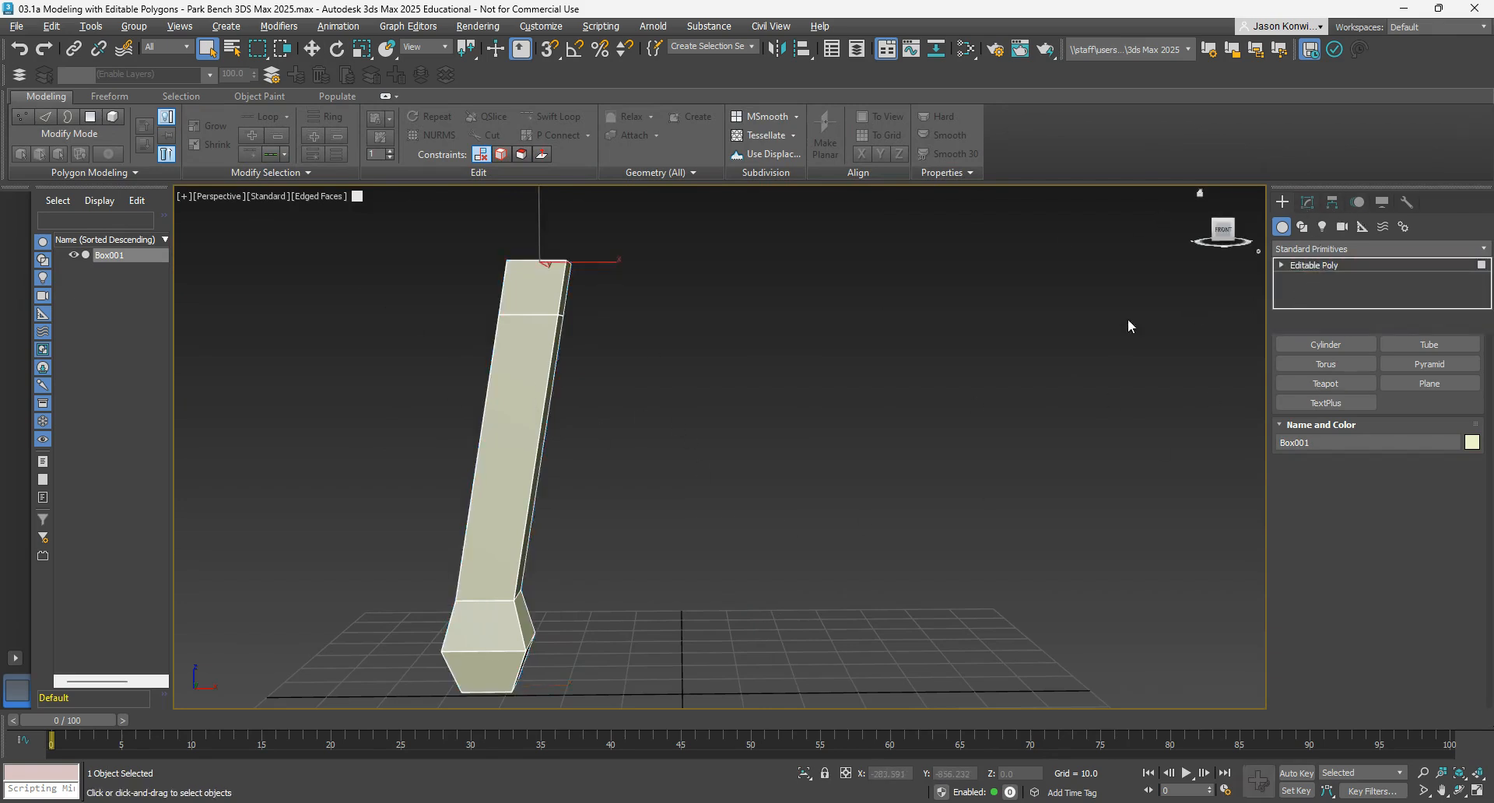
{"action": "left_click", "coordinate": [495, 415]}
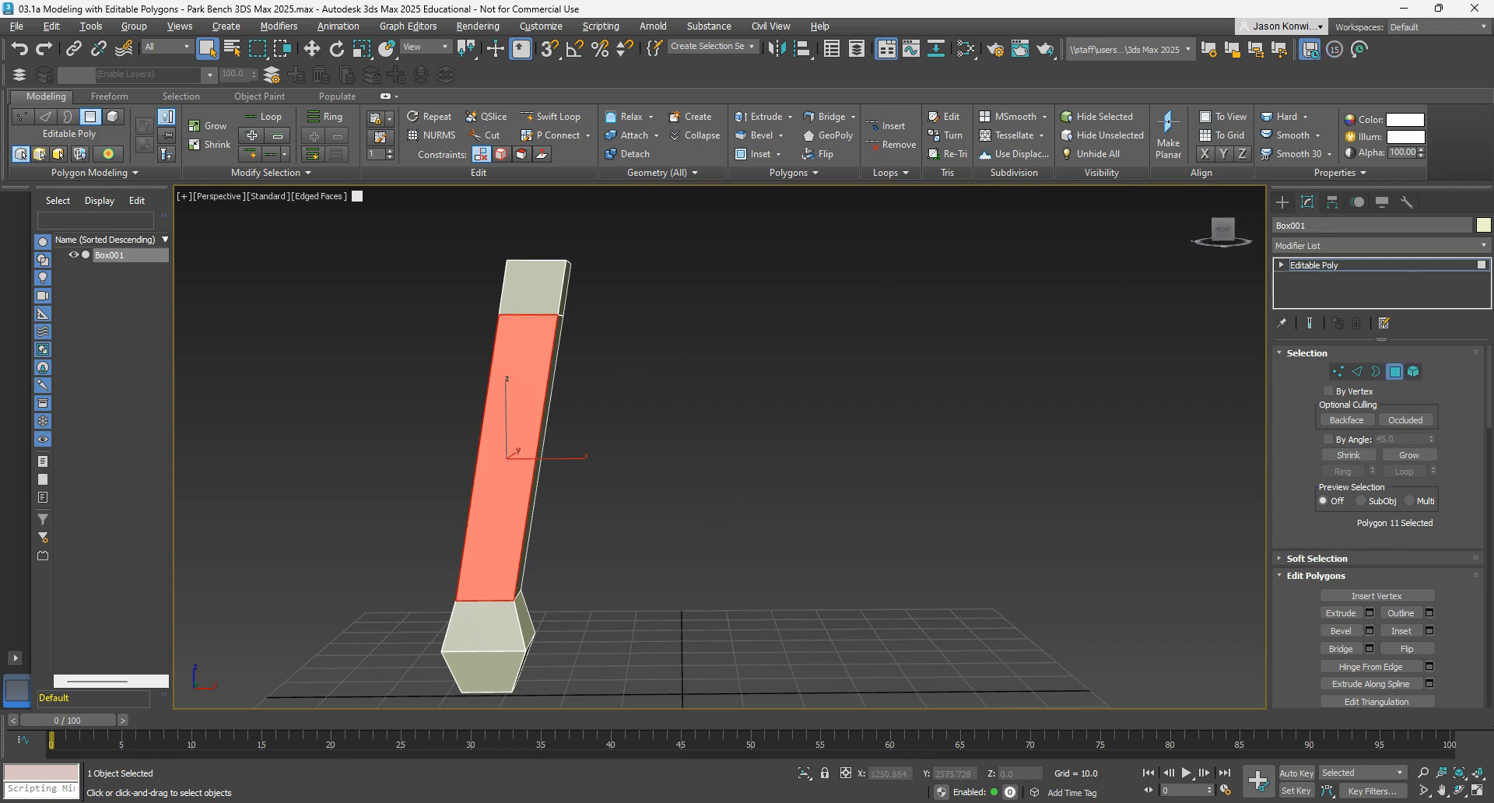
- Select the whole leg as an element, and return to polygon mode with only the long front polygon selected
{"action": "left_click", "coordinate": [1414, 372]}
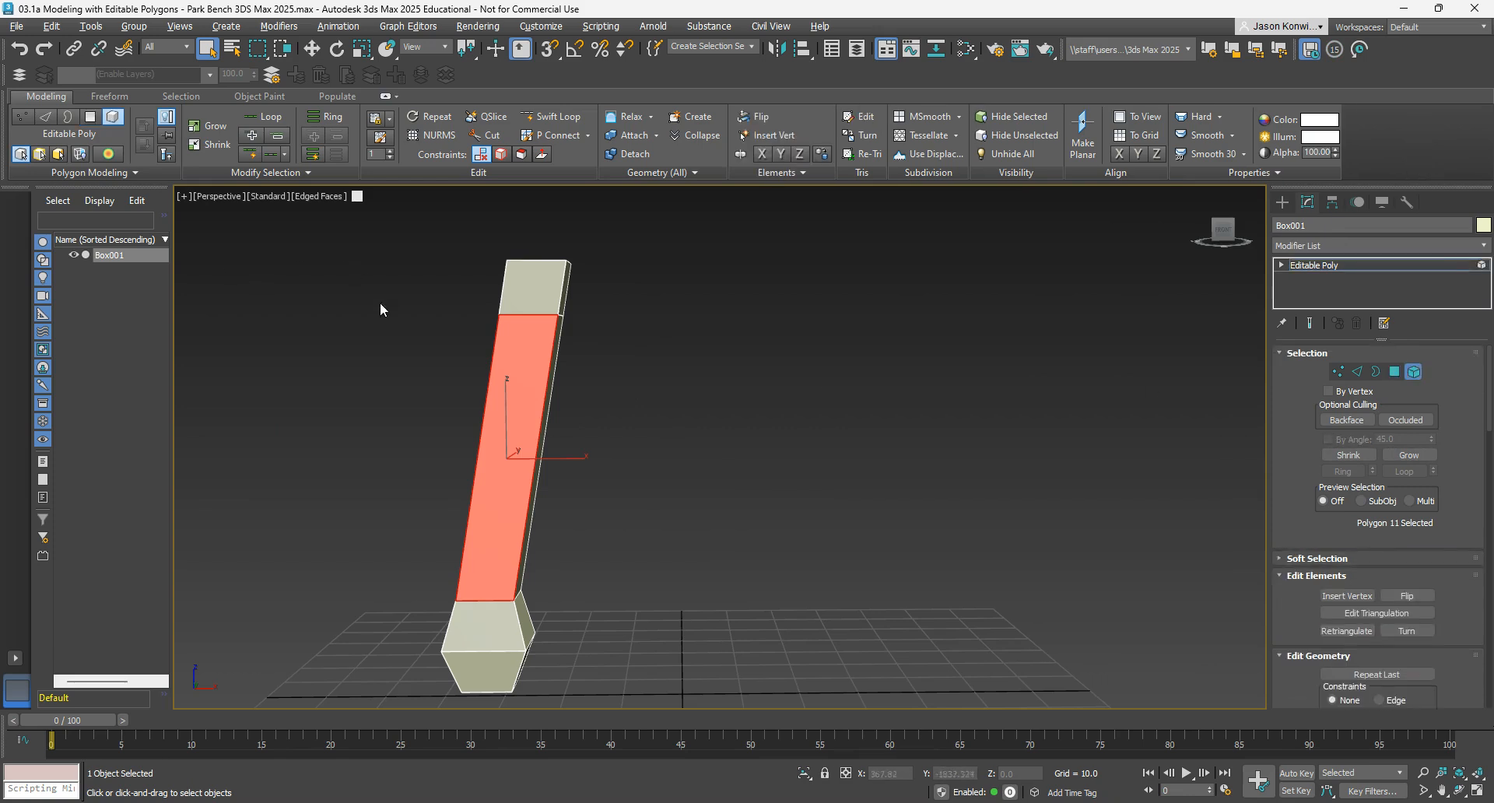
{"action": "left_click", "coordinate": [530, 274]}
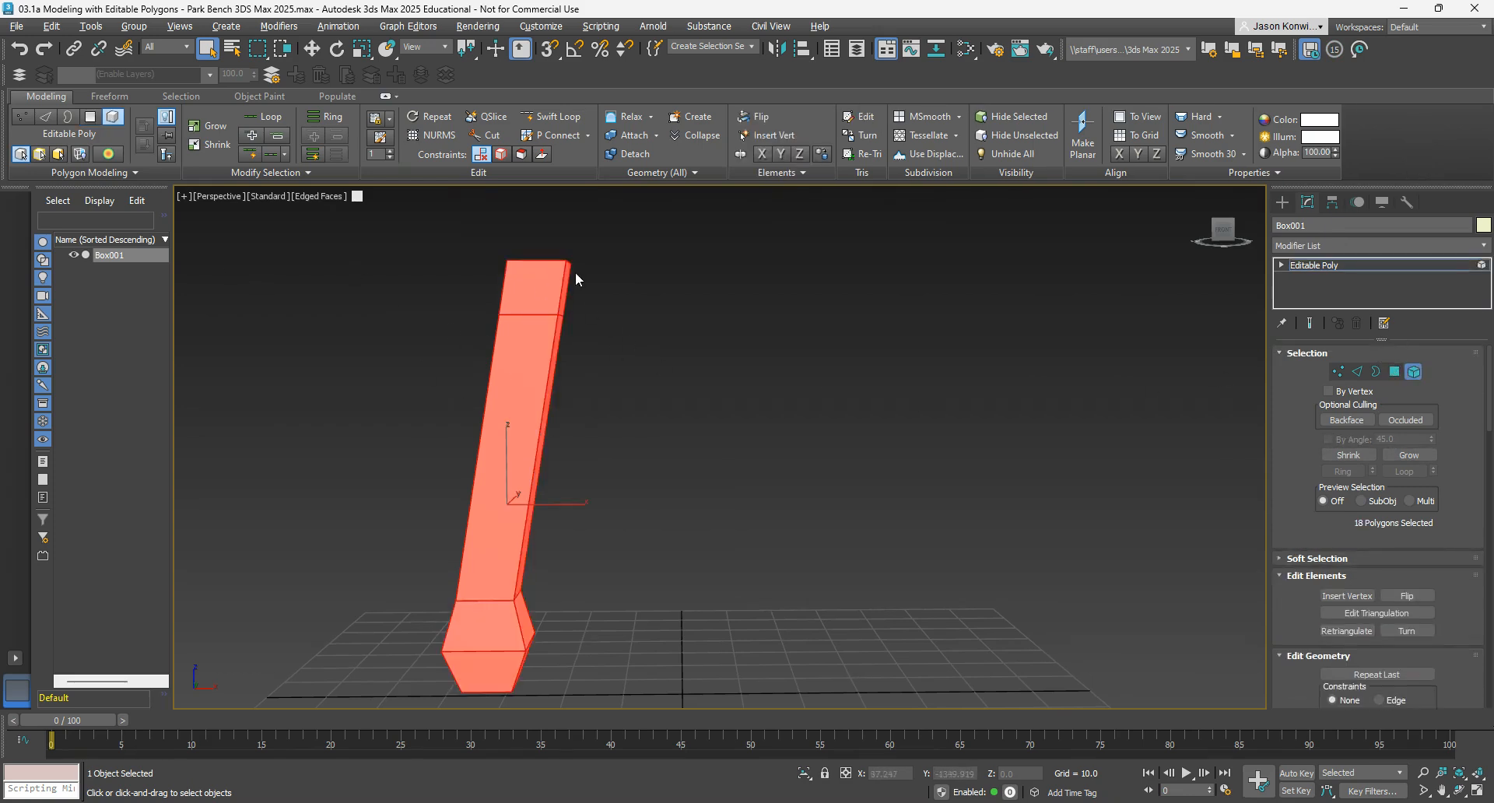
{"action": "left_click", "coordinate": [1395, 372]}
{"action": "left_click", "coordinate": [534, 340]}
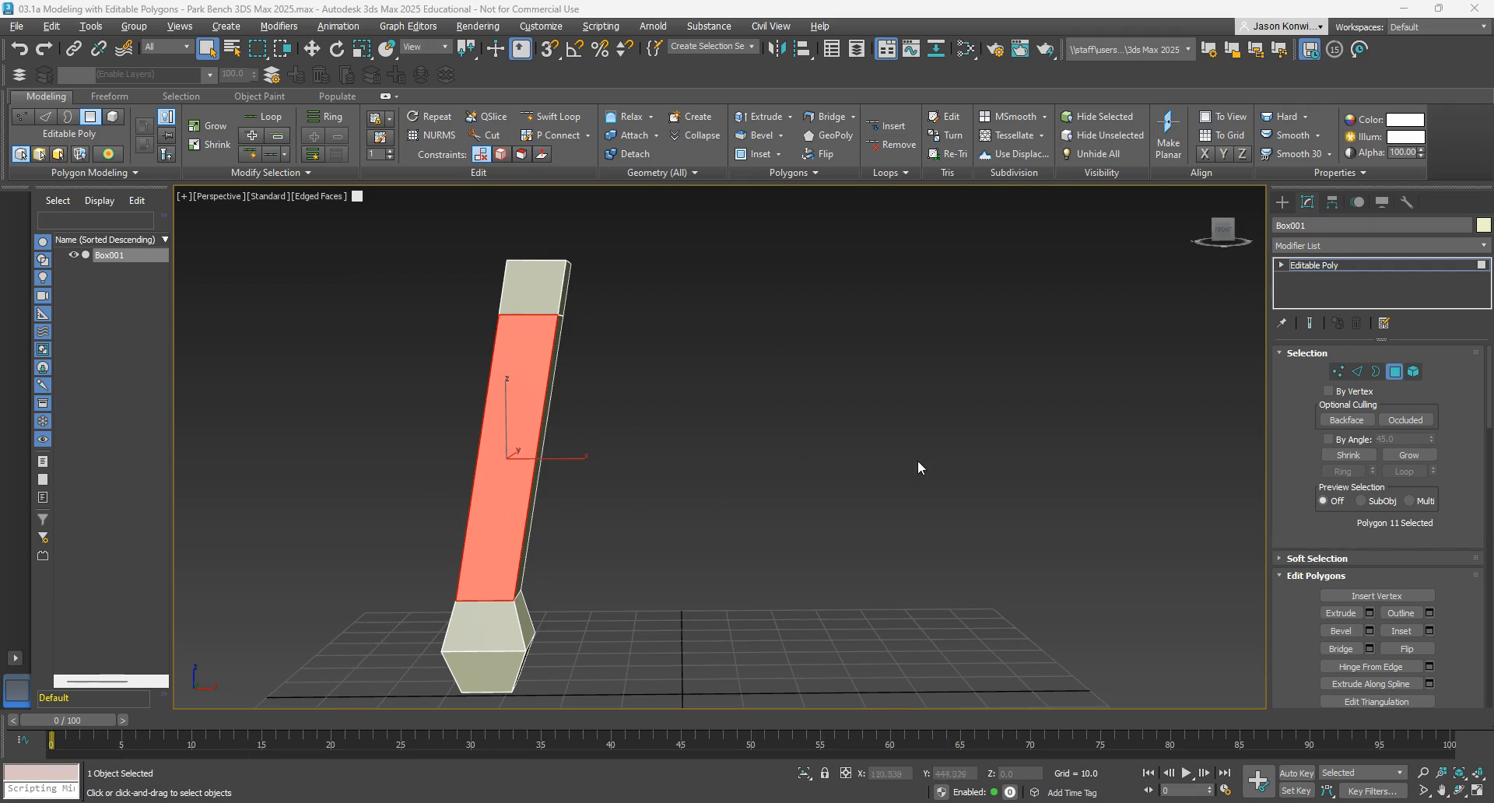
- Try to copy the leg by Shift-moving its long front polygon along X, and undo the result
{"action": "left_click", "coordinate": [314, 51]}
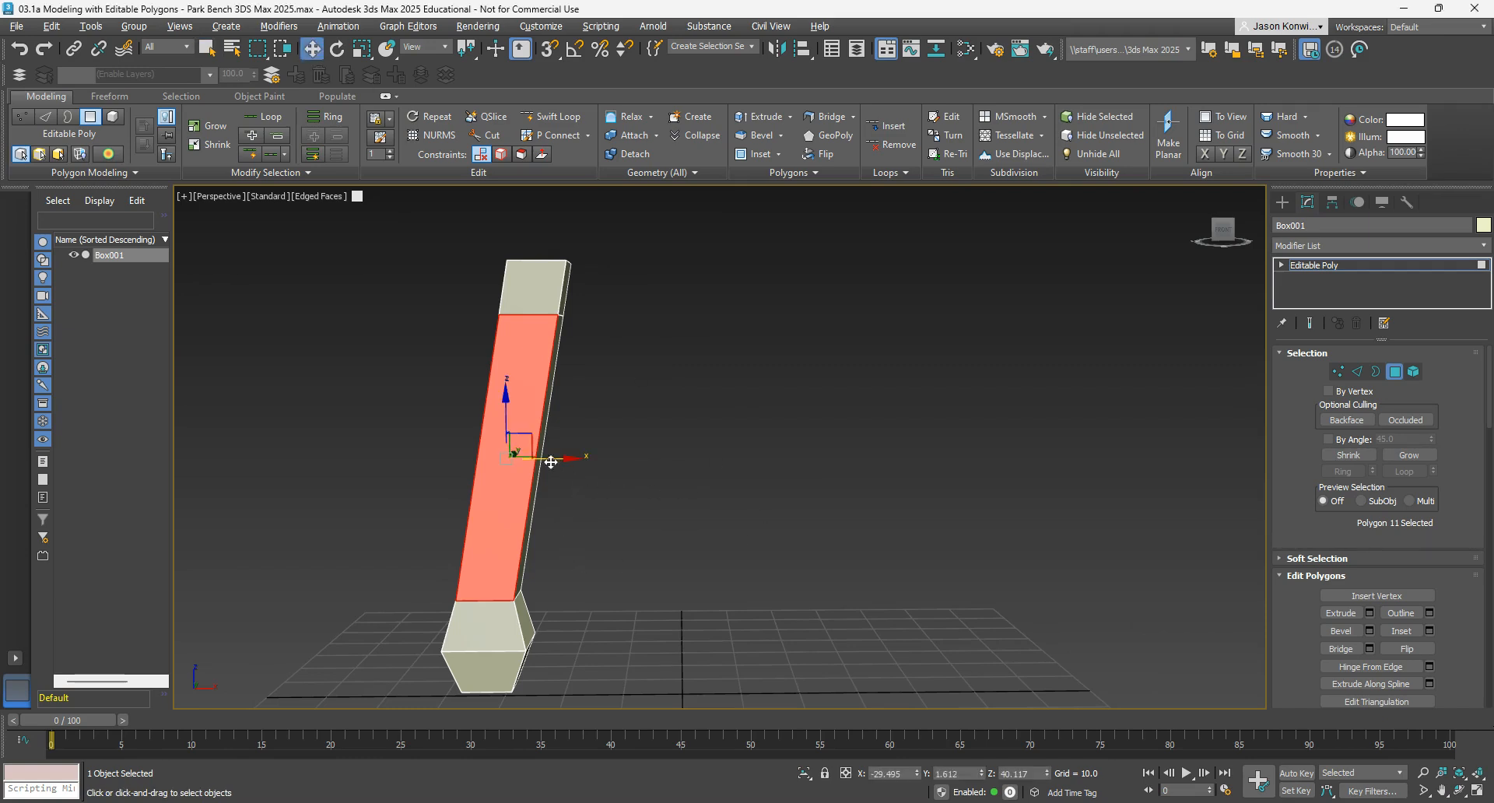
{"action": "left_click_drag", "start_coordinate": [552, 461], "coordinate": [833, 461], "text": "shift"}
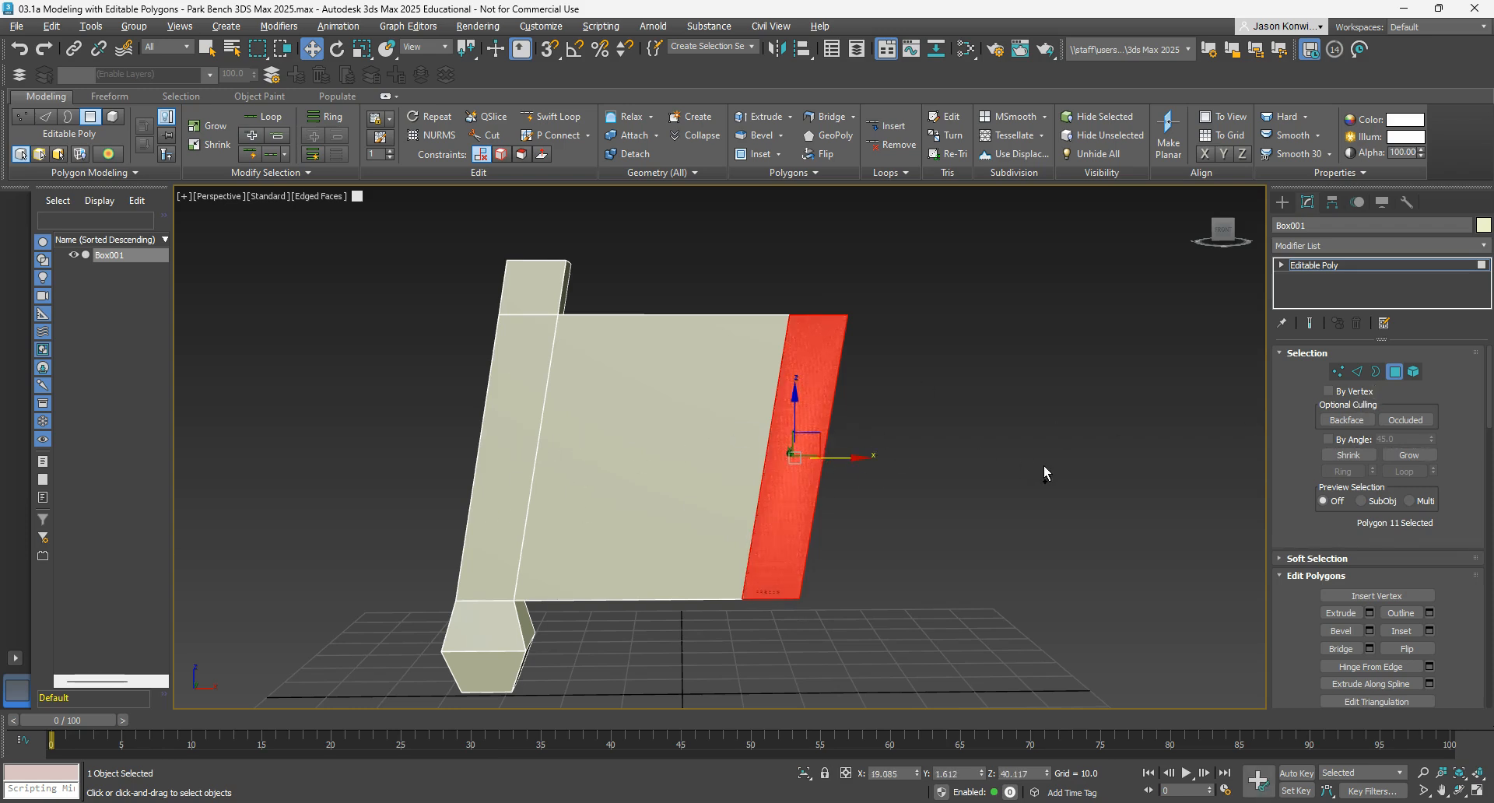
{"action": "key", "text": "ctrl+z"}
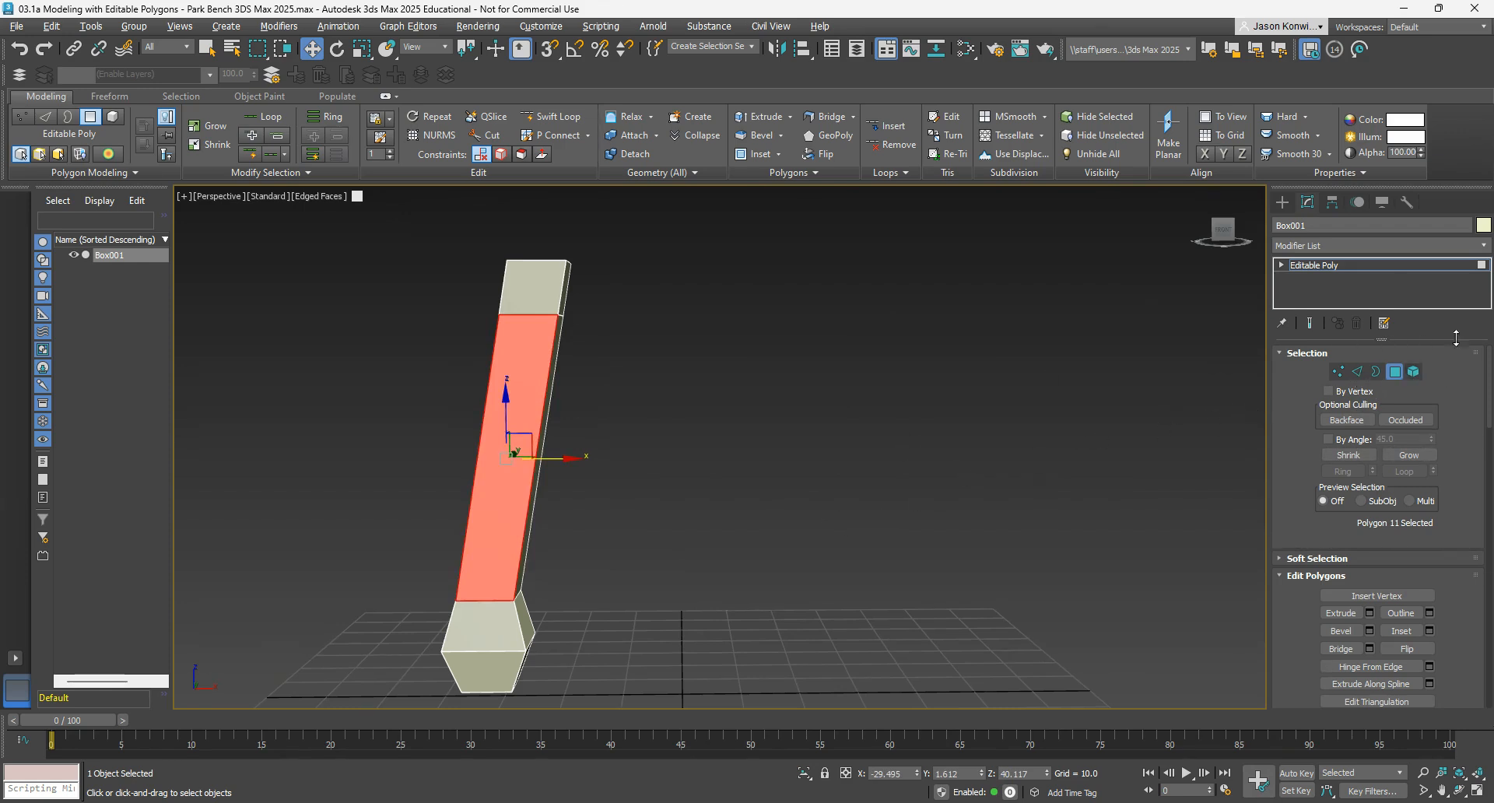
- Leave polygon mode and clone the whole leg about 51 units along the positive X axis
{"action": "left_click", "coordinate": [1397, 374]}
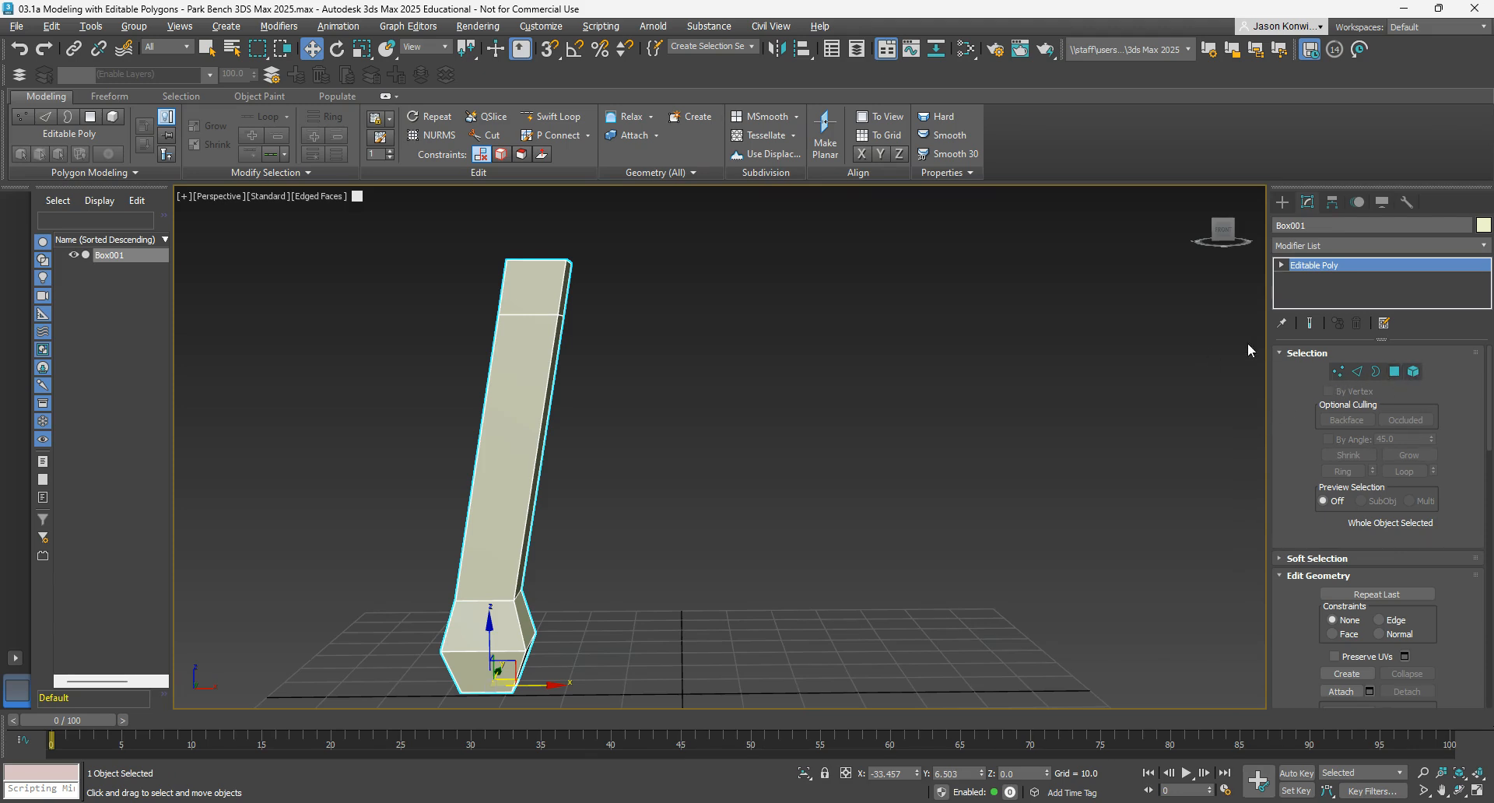
{"action": "key", "text": "4"}
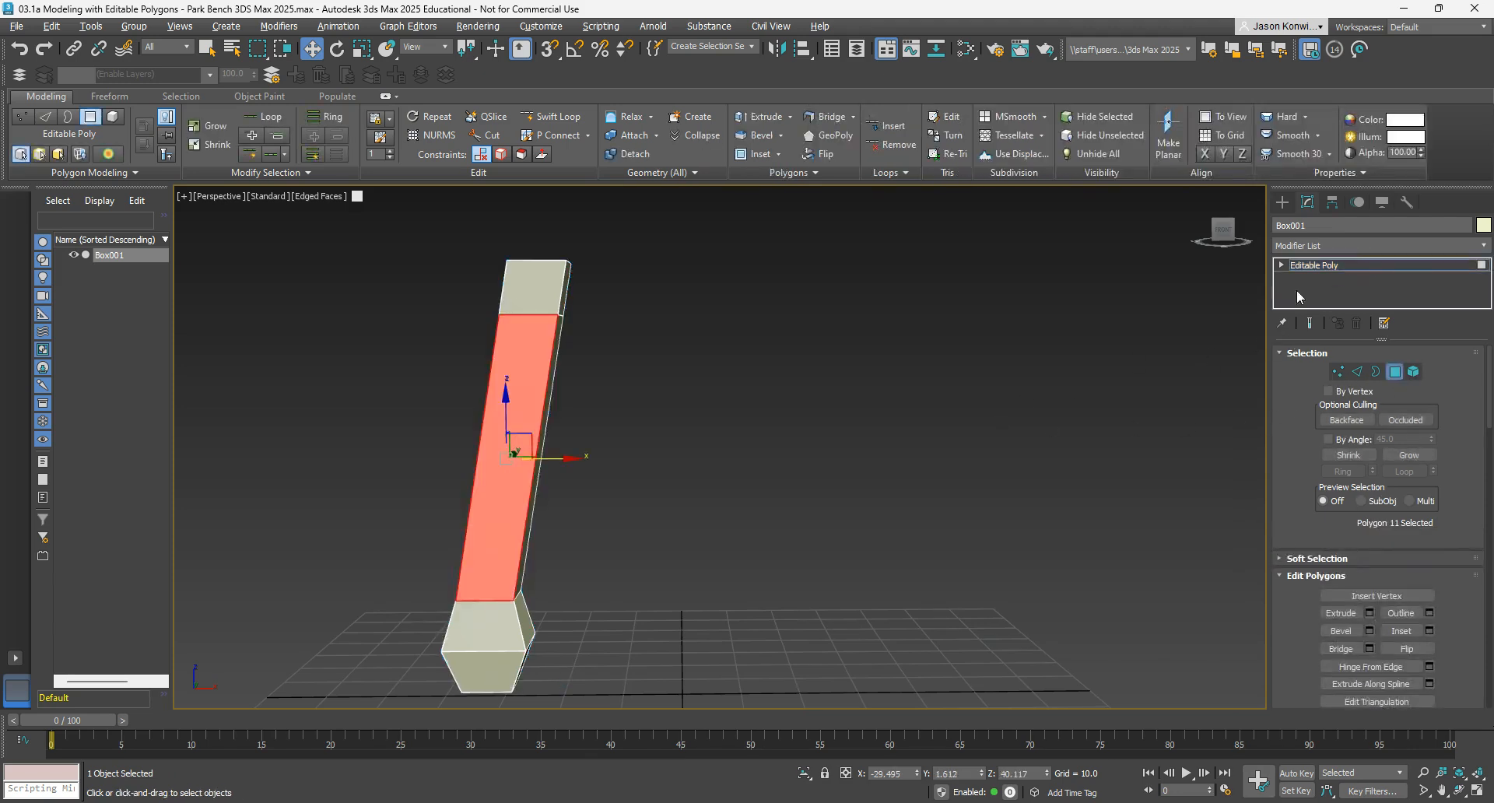
{"action": "left_click", "coordinate": [1381, 267]}
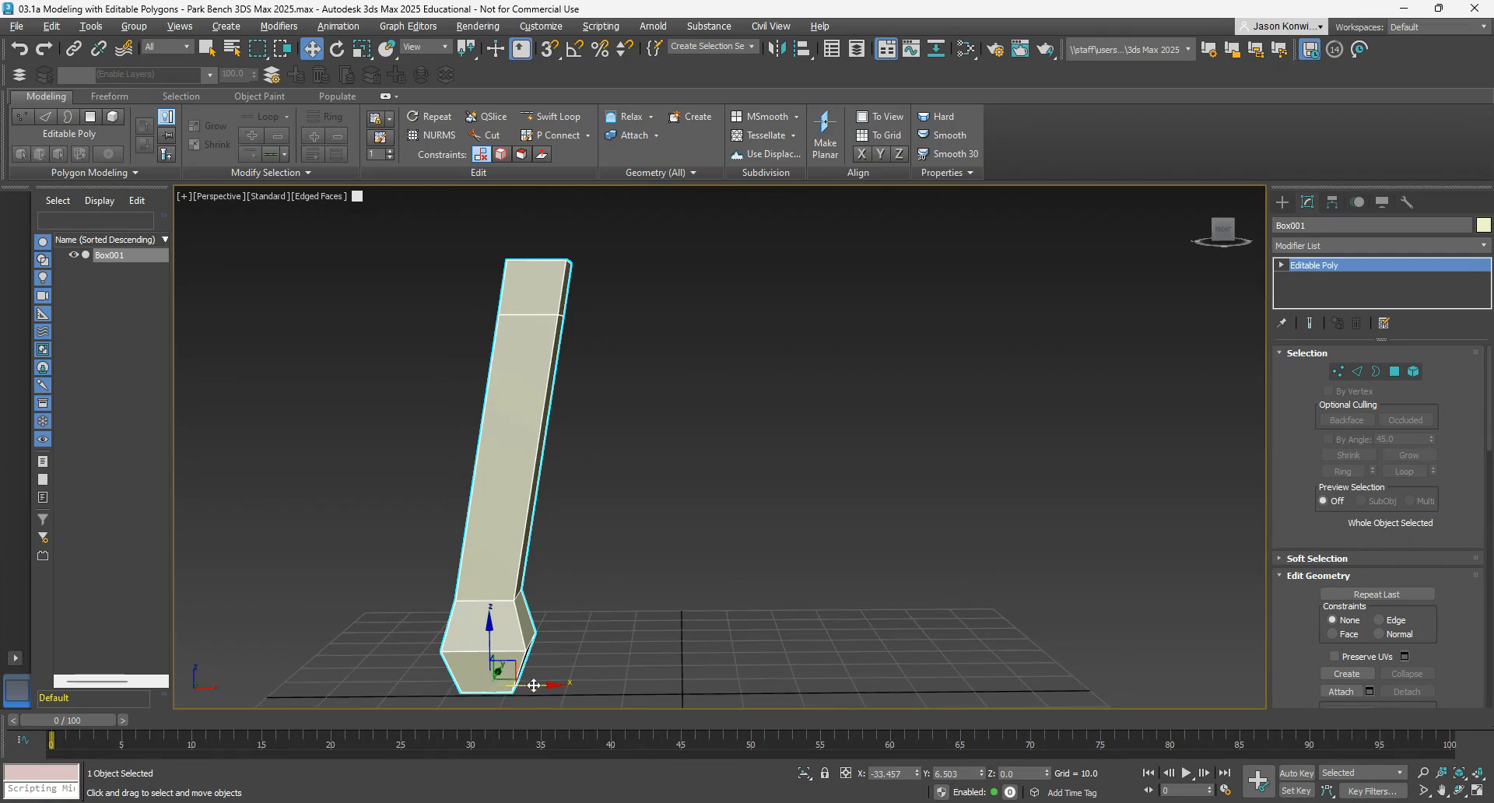
{"action": "left_click_drag", "start_coordinate": [534, 685], "coordinate": [825, 685], "text": "shift"}
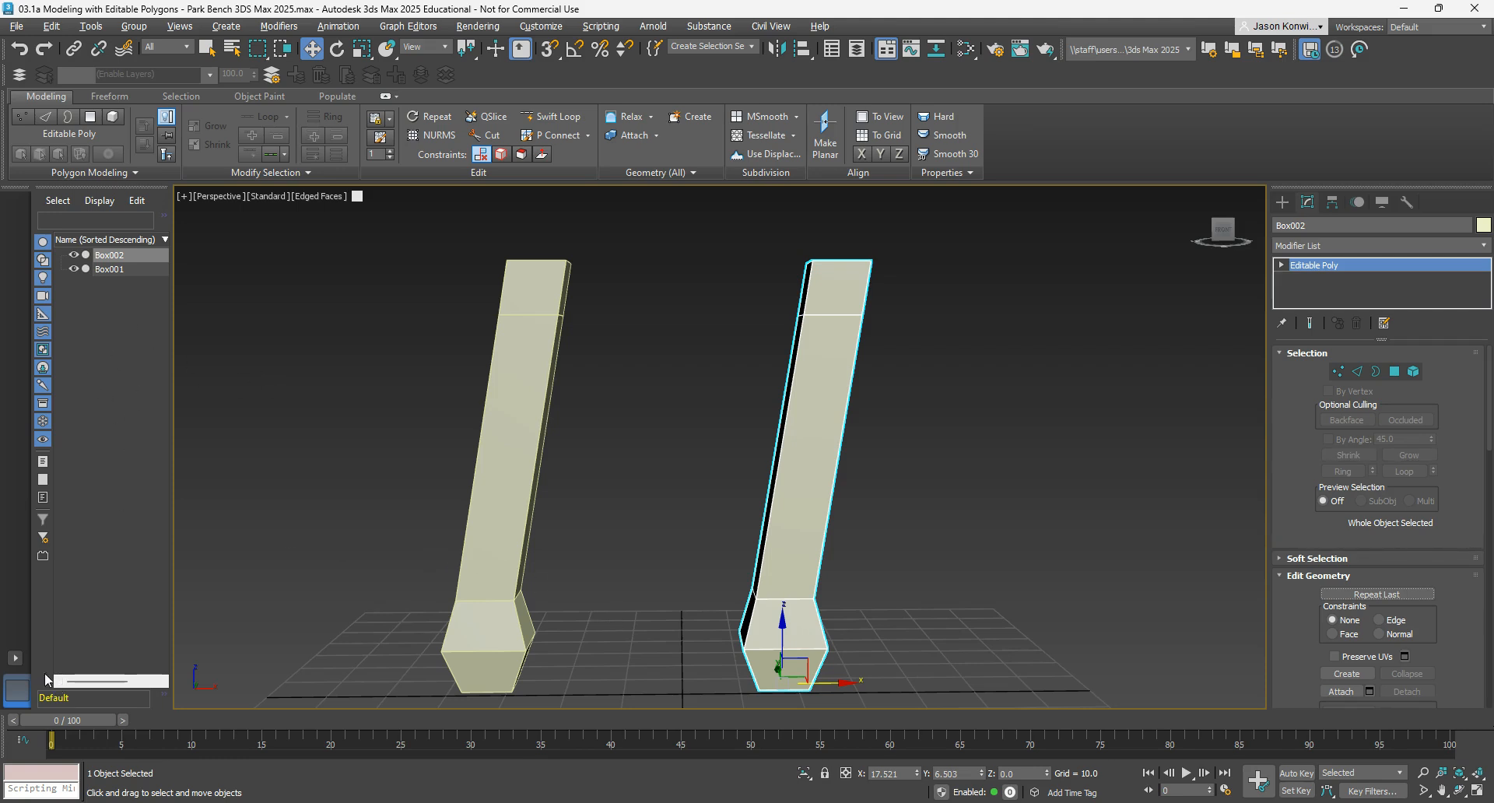
- Enable angle snap and rotate the copied leg 180 degrees about Z in the Top view of the four-viewport layout
{"action": "left_click", "coordinate": [22, 657]}
{"action": "left_click", "coordinate": [69, 766]}
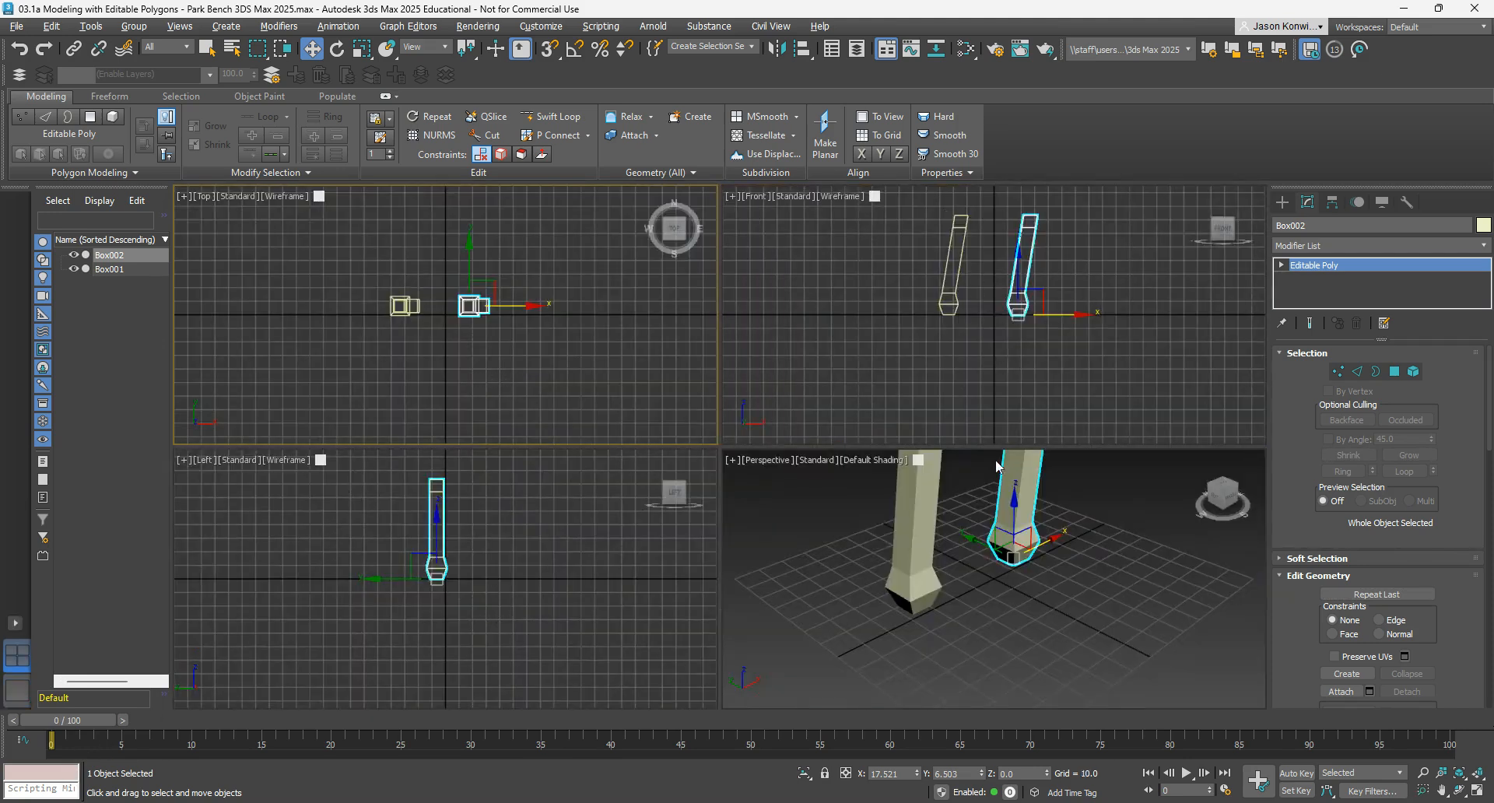
{"action": "scroll", "coordinate": [480, 308], "scroll_direction": "up", "scroll_amount": 5}
{"action": "scroll", "coordinate": [456, 347], "scroll_direction": "up", "scroll_amount": 1}
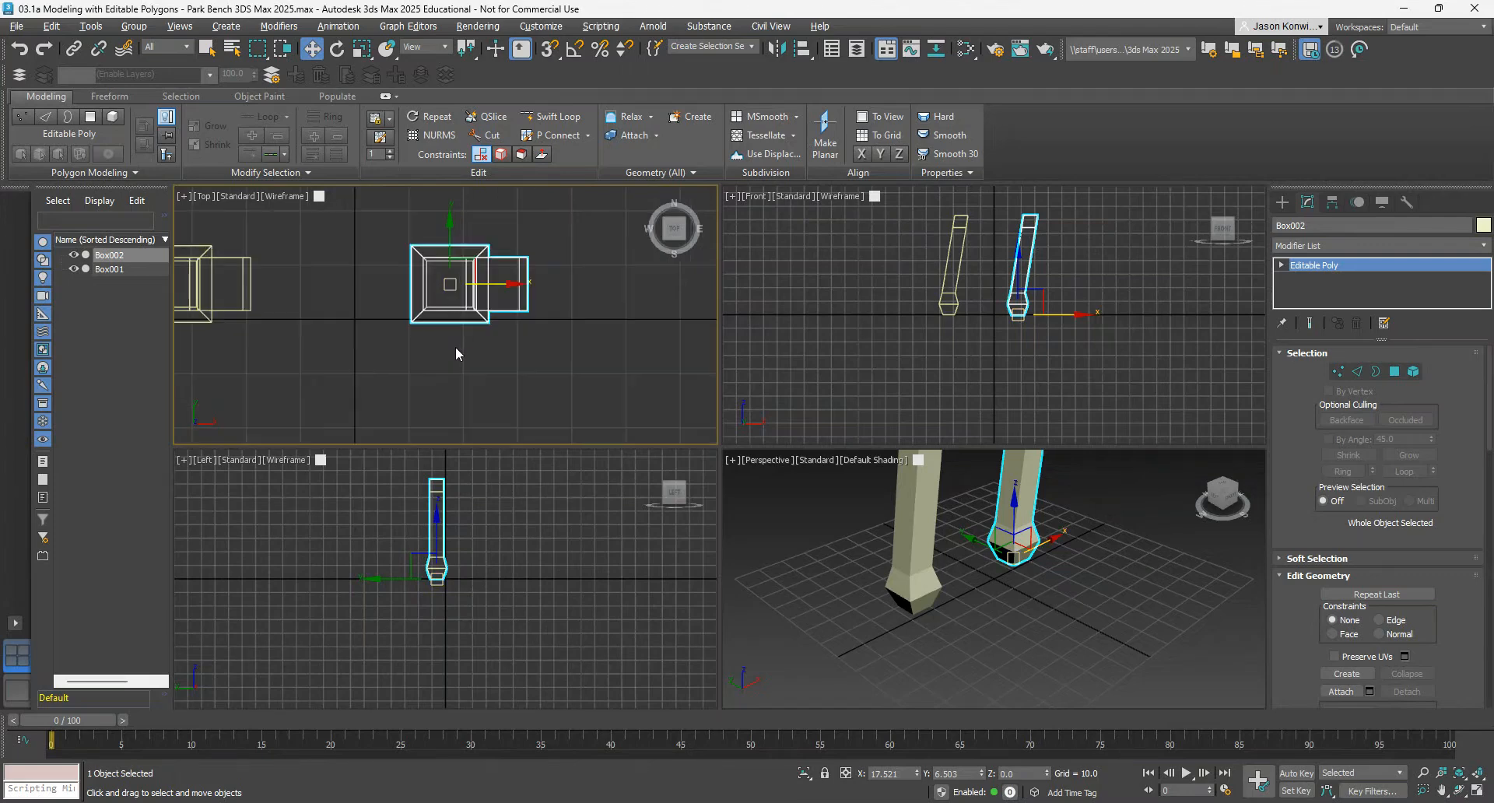
{"action": "scroll", "coordinate": [446, 347], "scroll_direction": "down", "scroll_amount": 1}
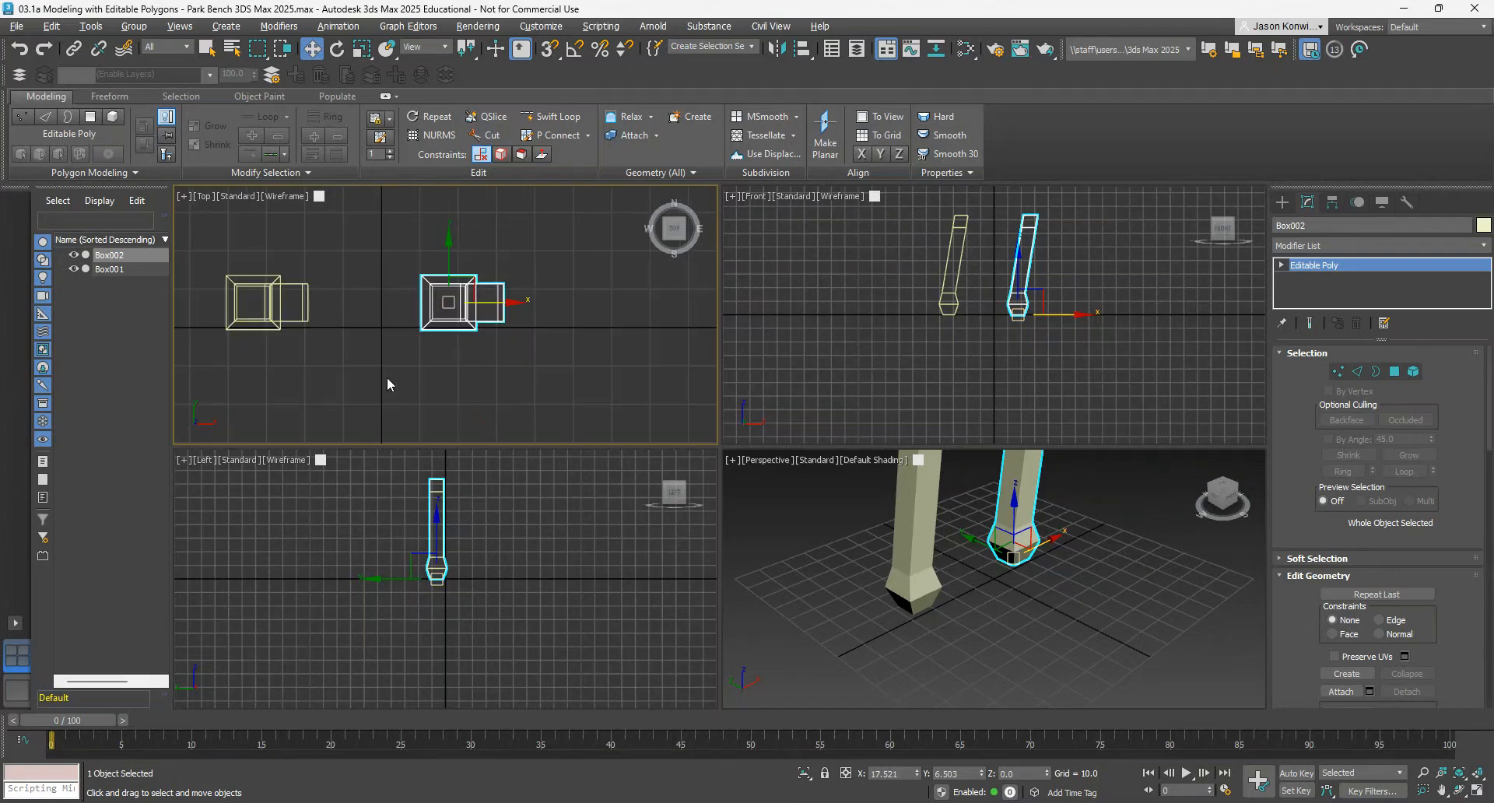
{"action": "middle_click_drag", "start_coordinate": [390, 384], "coordinate": [480, 393]}
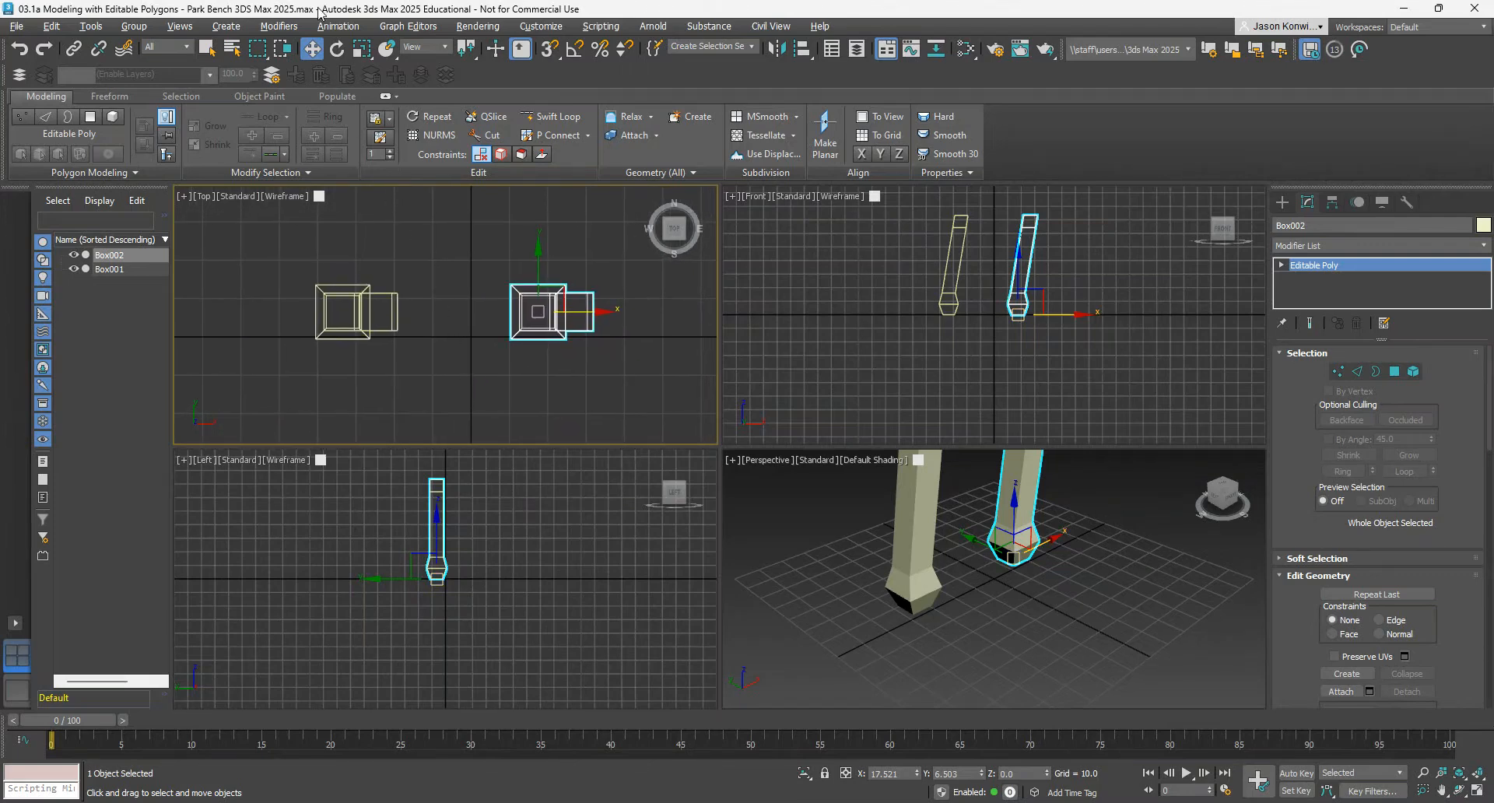
{"action": "key", "text": "e"}
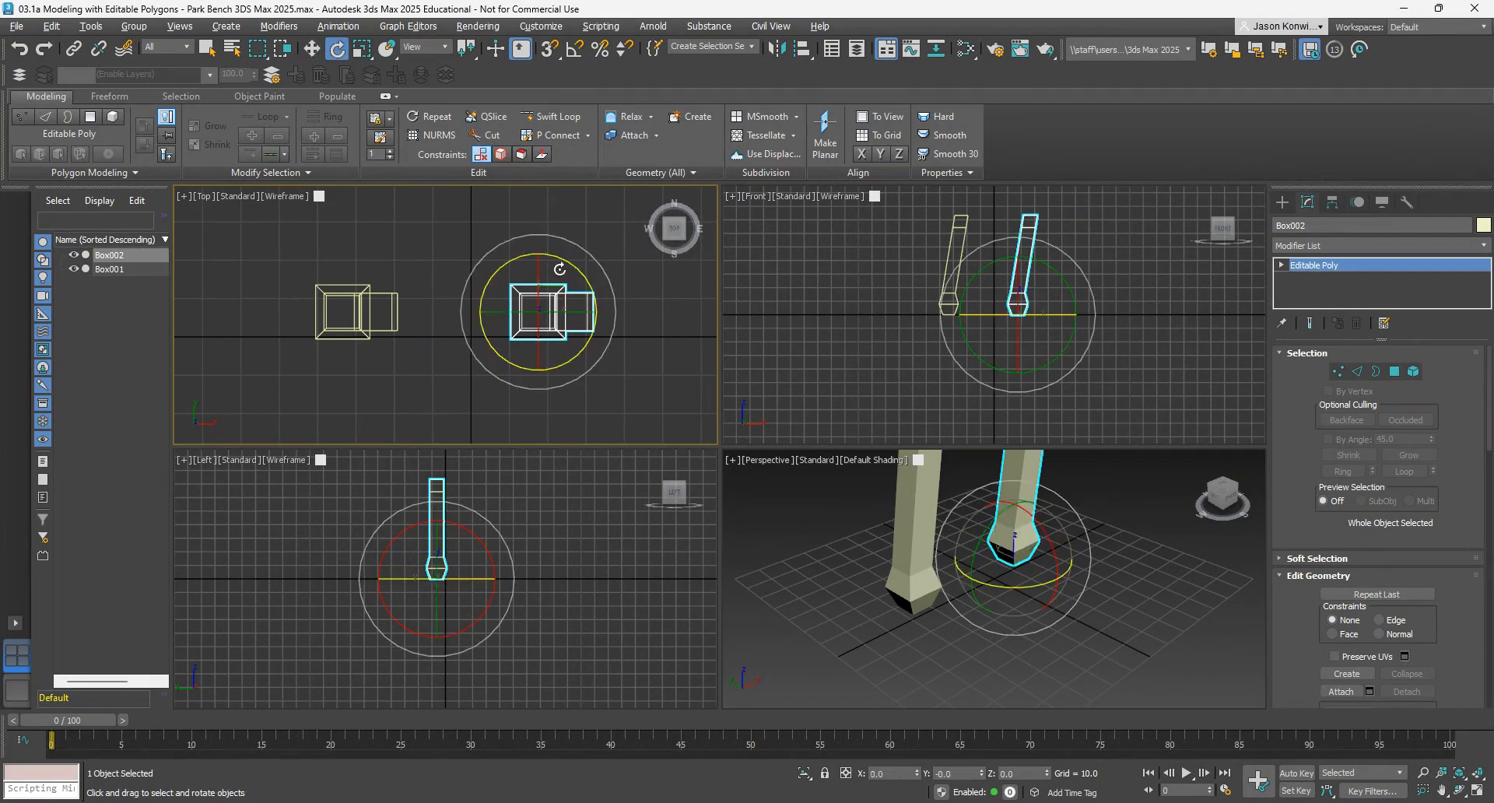
{"action": "left_click_drag", "start_coordinate": [564, 264], "coordinate": [278, 208]}
{"action": "right_click", "coordinate": [278, 208]}
{"action": "left_click", "coordinate": [577, 52]}
{"action": "left_click_drag", "start_coordinate": [580, 271], "coordinate": [598, 275]}
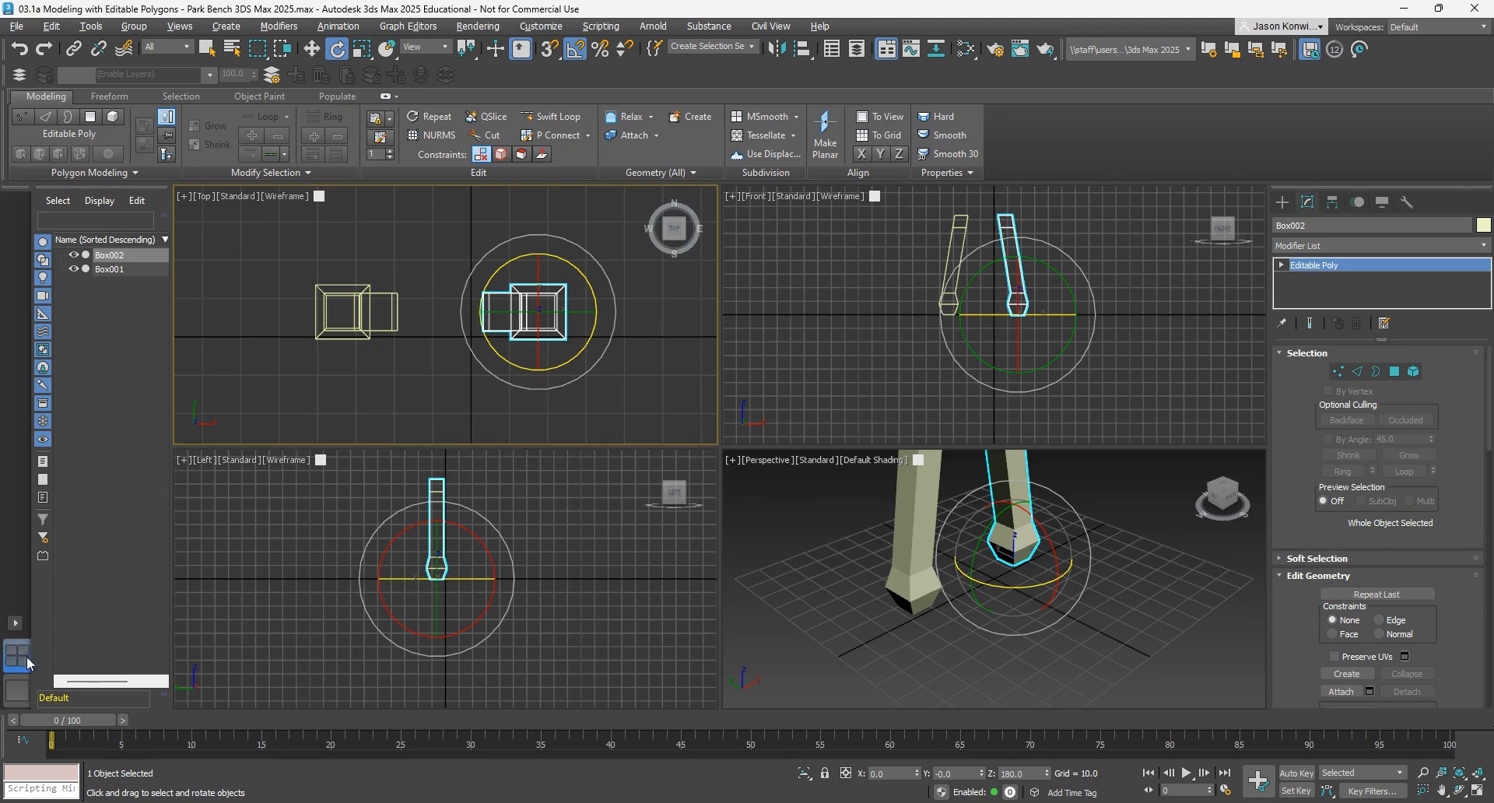
- Return to the single Perspective view and move the rotated leg along X to about 40.16
{"action": "left_click", "coordinate": [17, 689]}
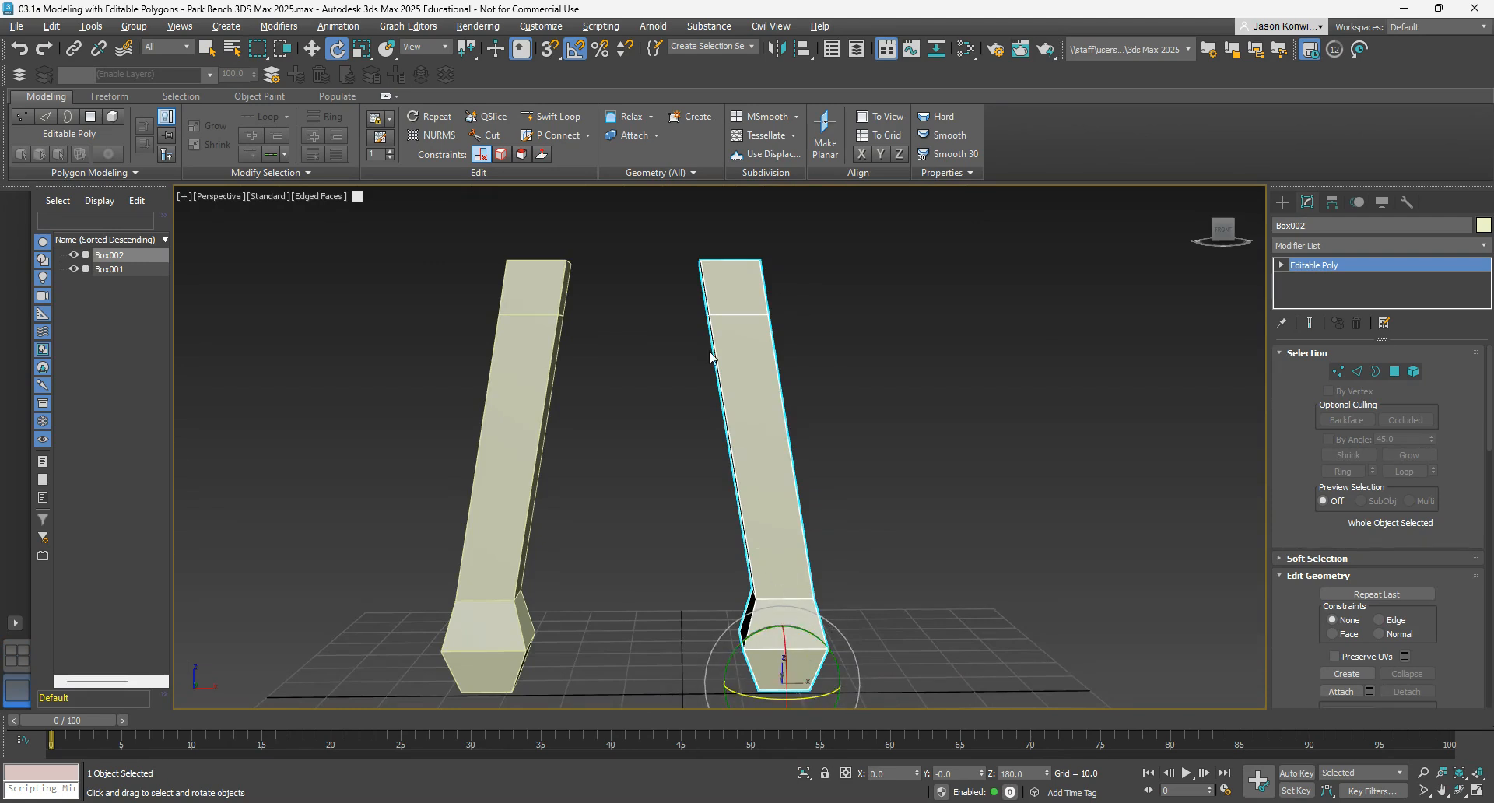
{"action": "left_click", "coordinate": [311, 48]}
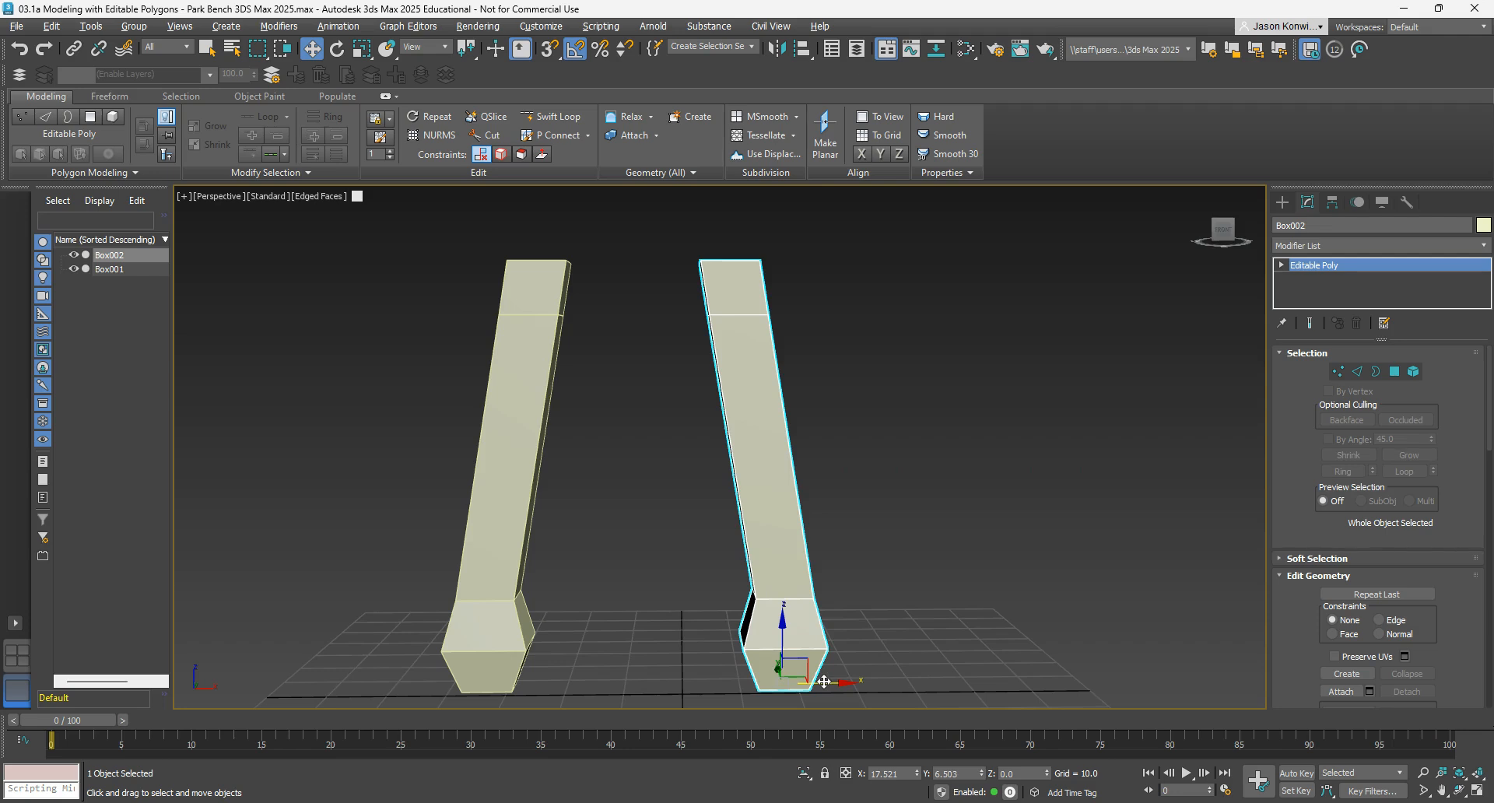
{"action": "left_click_drag", "start_coordinate": [824, 682], "coordinate": [952, 686]}
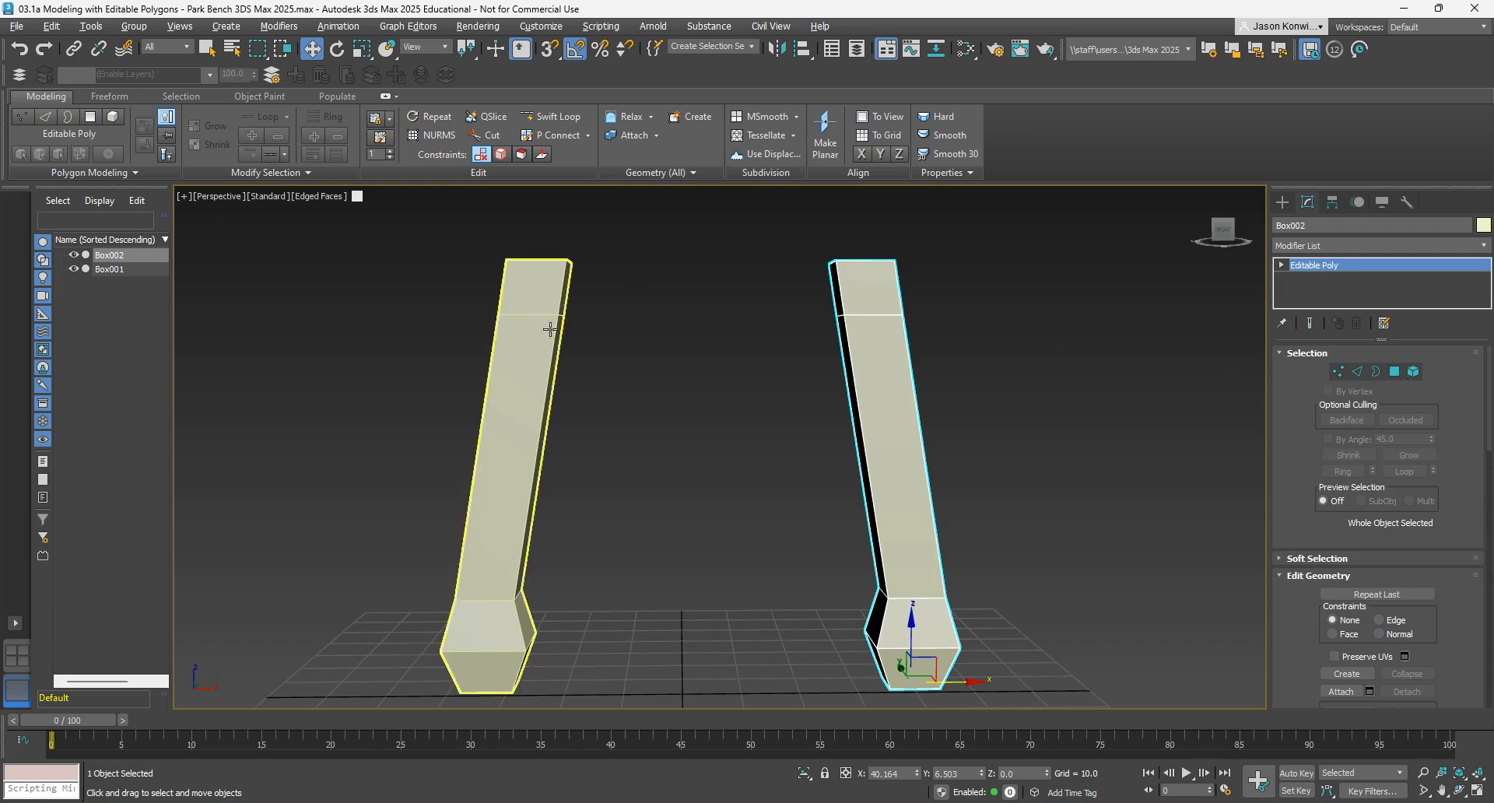
- Try to select polygons on both legs while editing only the copied leg in polygon mode
{"action": "left_click", "coordinate": [1395, 372]}
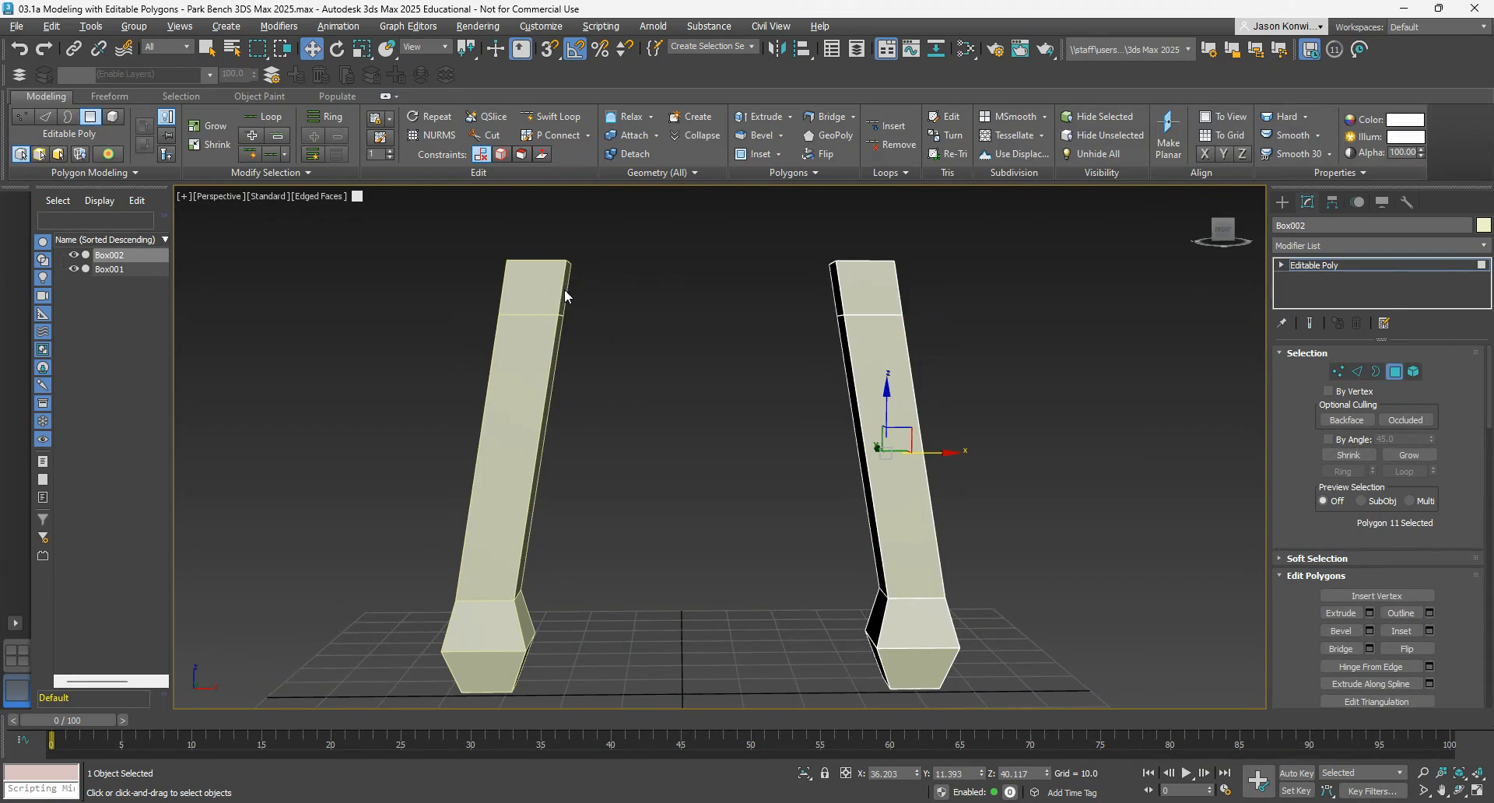
{"action": "left_click", "coordinate": [593, 321]}
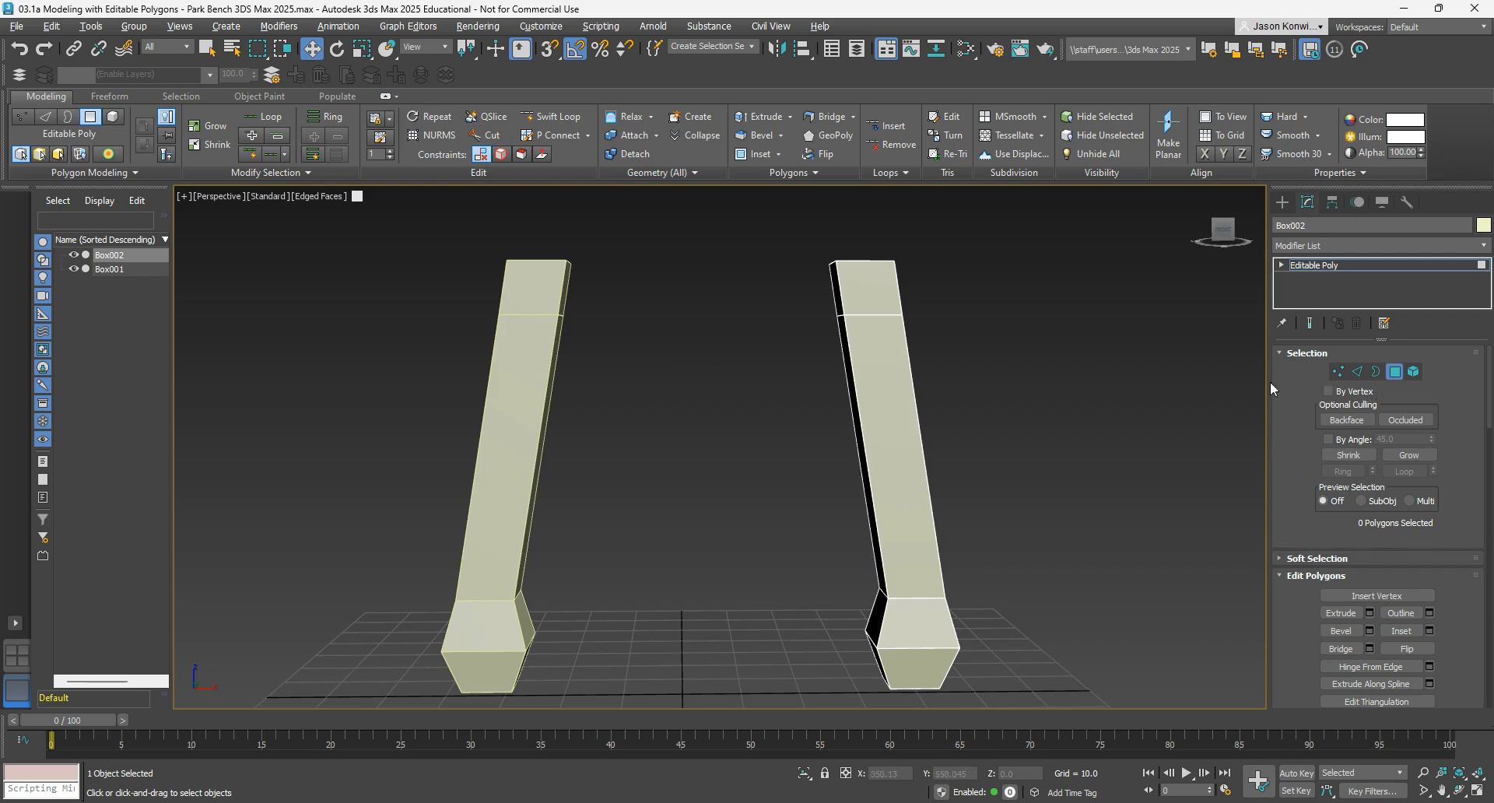
{"action": "left_click", "coordinate": [855, 310]}
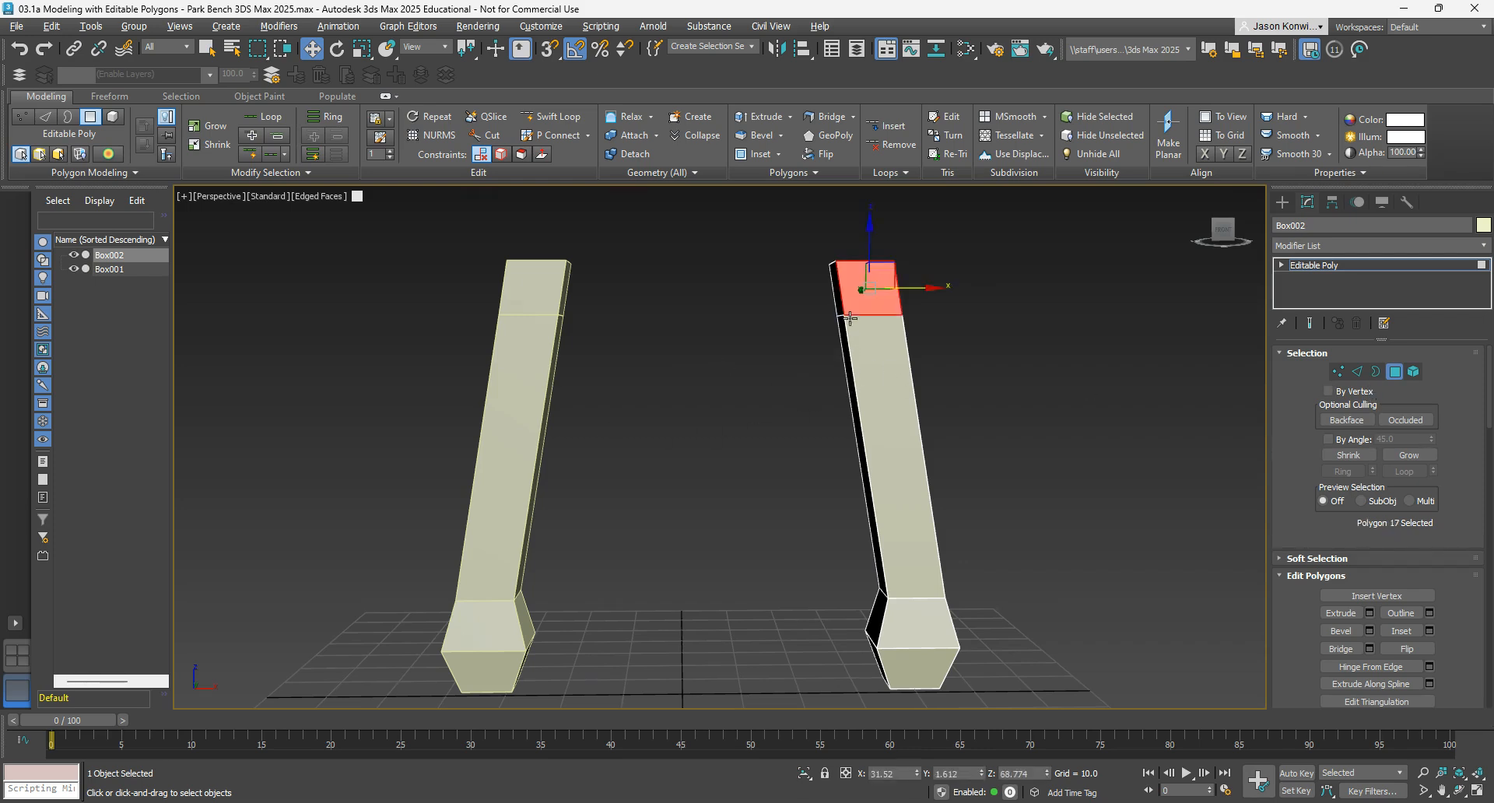
{"action": "left_click", "coordinate": [864, 352]}
{"action": "left_click", "coordinate": [542, 355]}
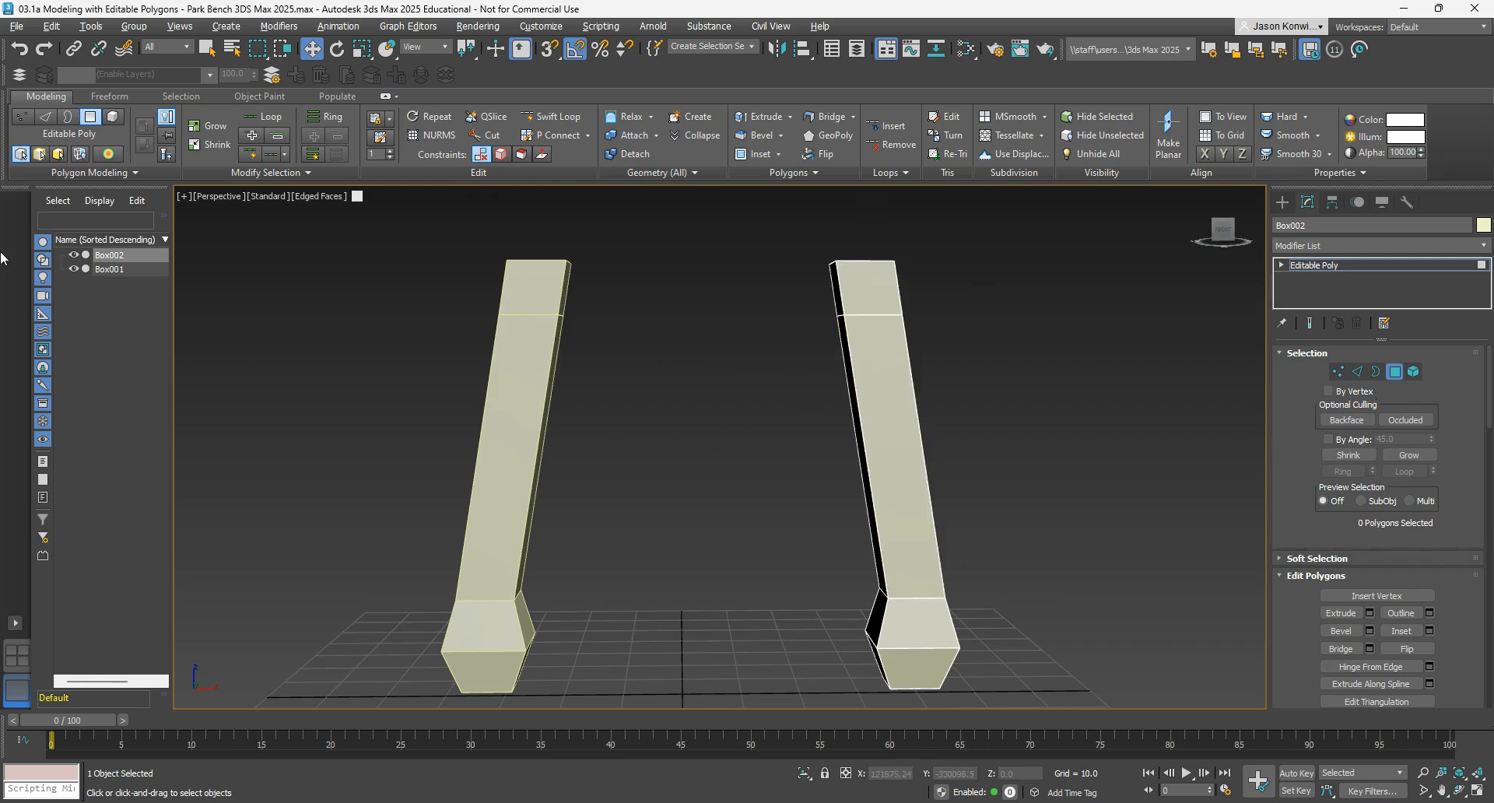
- Switch to Box001 and select the inner side polygon of its short top section in polygon mode
{"action": "left_click", "coordinate": [114, 272]}
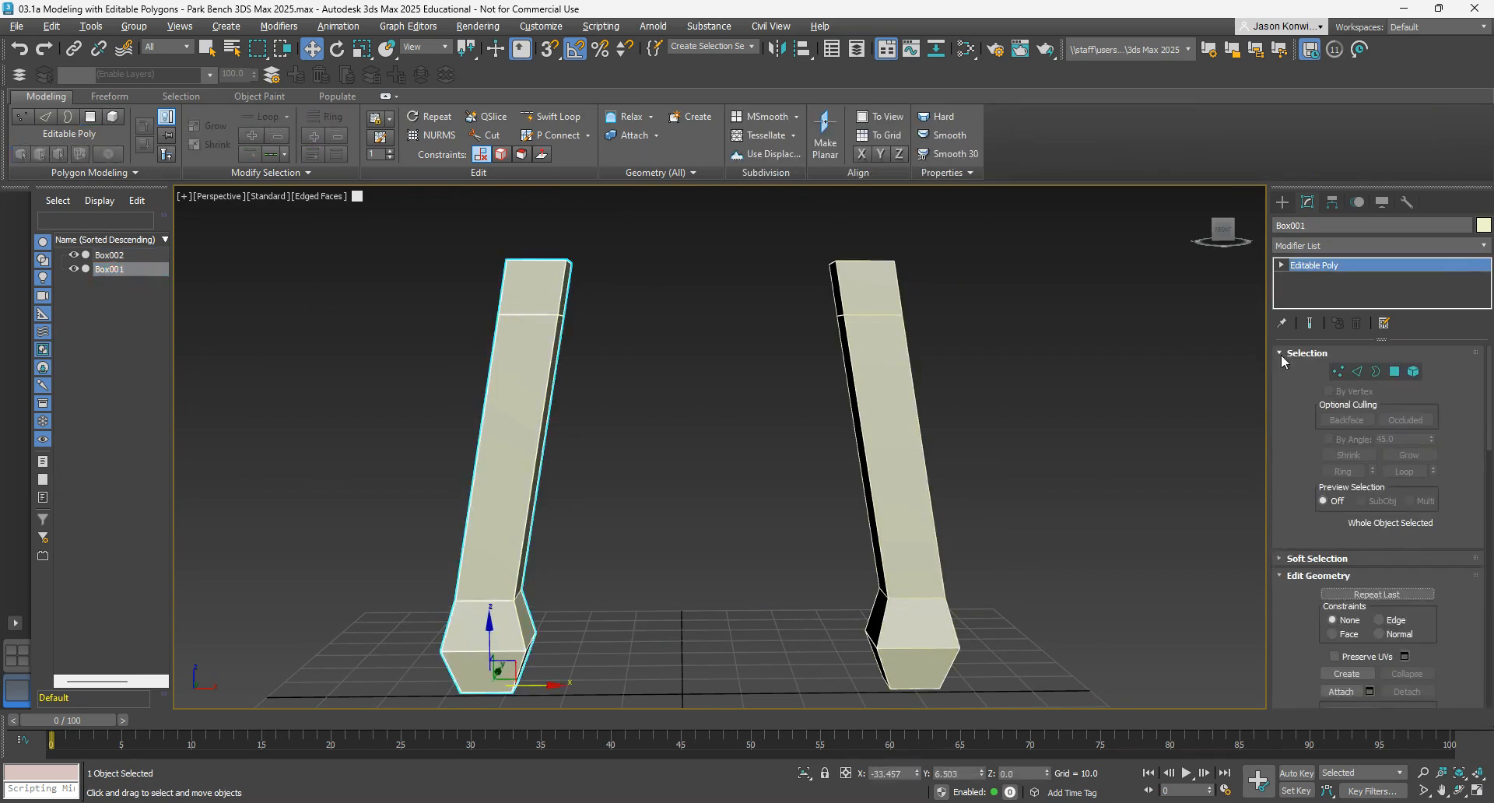
{"action": "left_click", "coordinate": [1396, 371]}
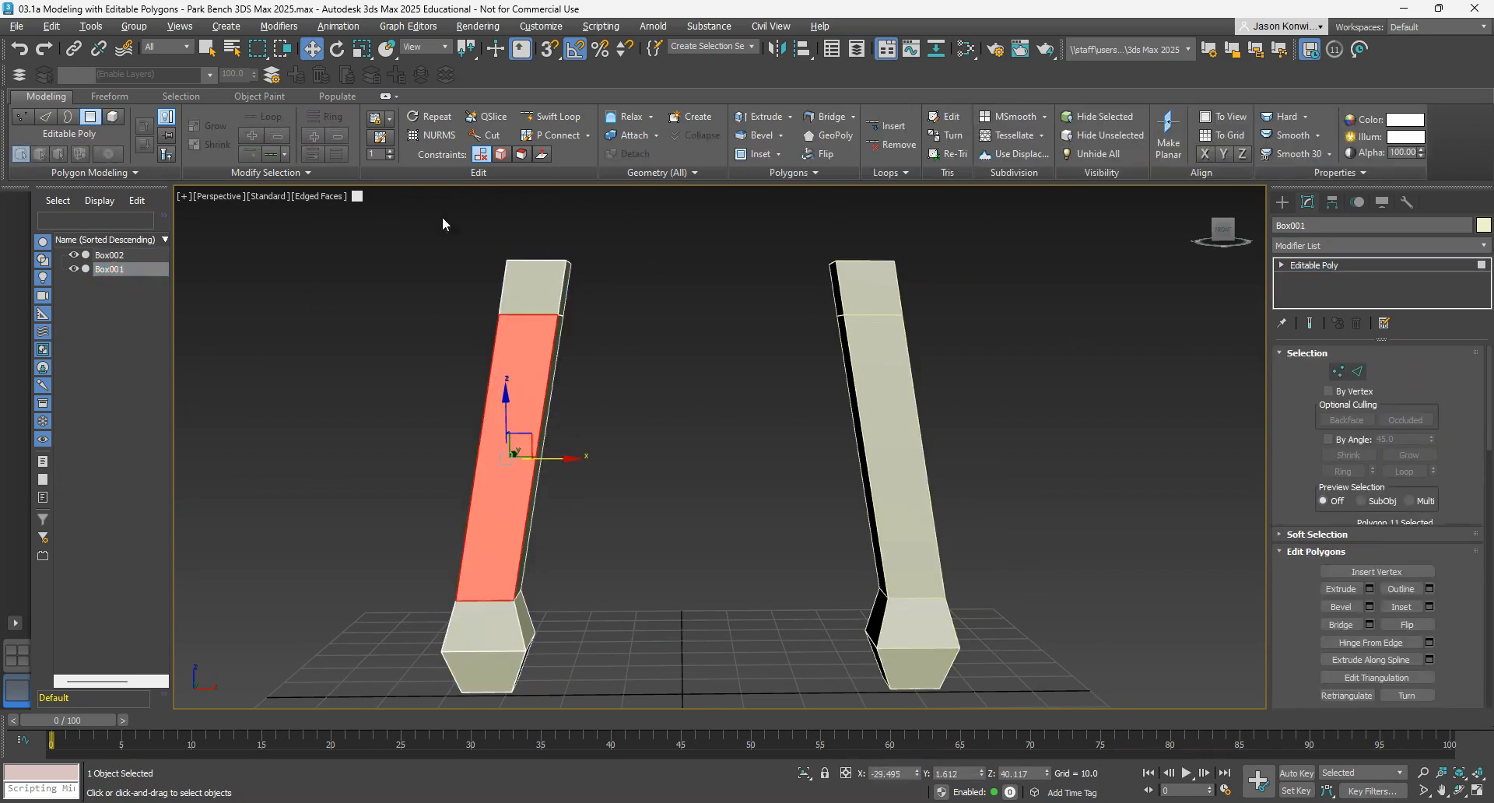
{"action": "left_click", "coordinate": [565, 289]}
{"action": "scroll", "coordinate": [580, 294], "scroll_direction": "up", "scroll_amount": 4}
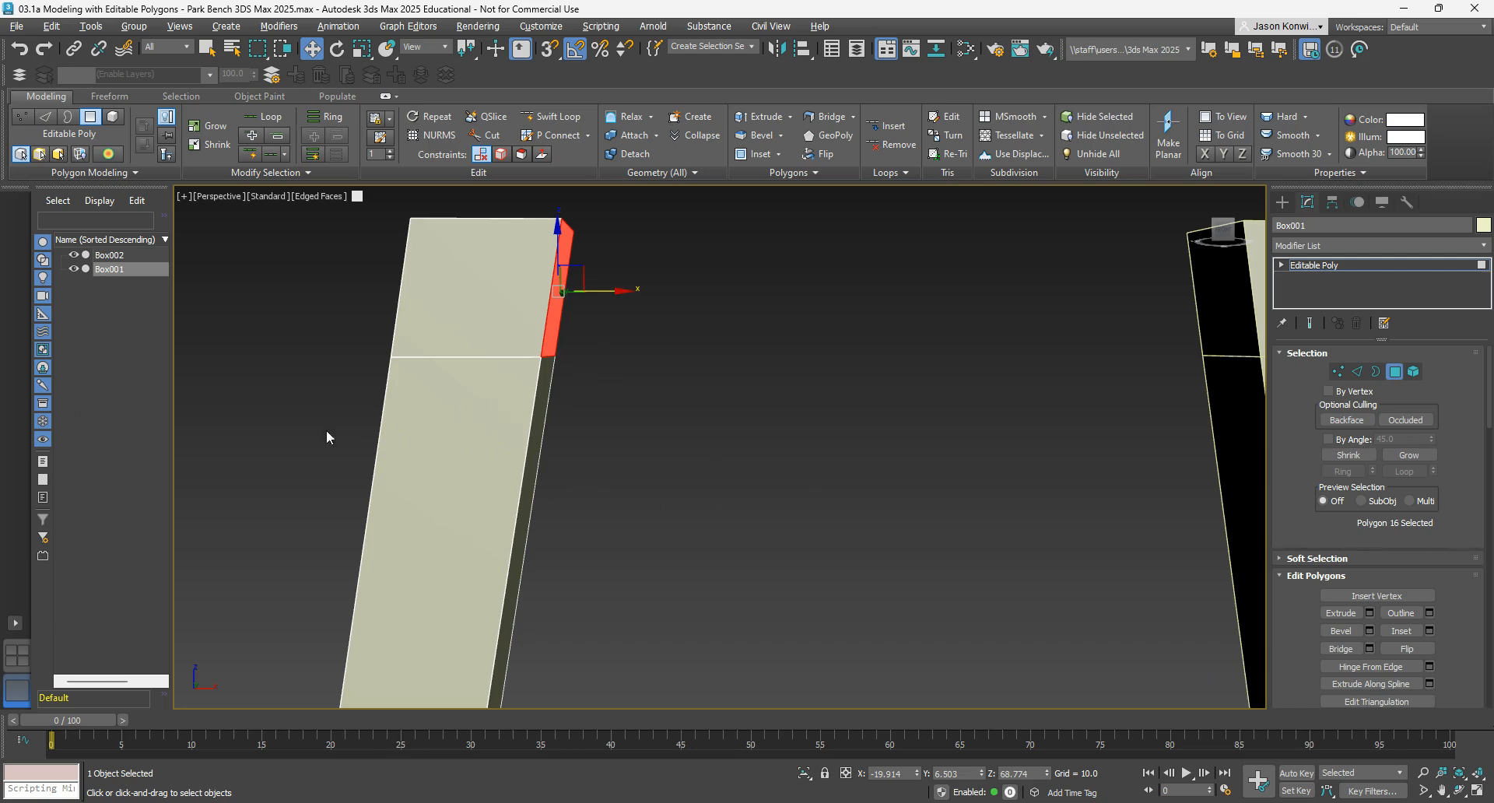
{"action": "scroll", "coordinate": [641, 418], "scroll_direction": "down", "scroll_amount": 3}
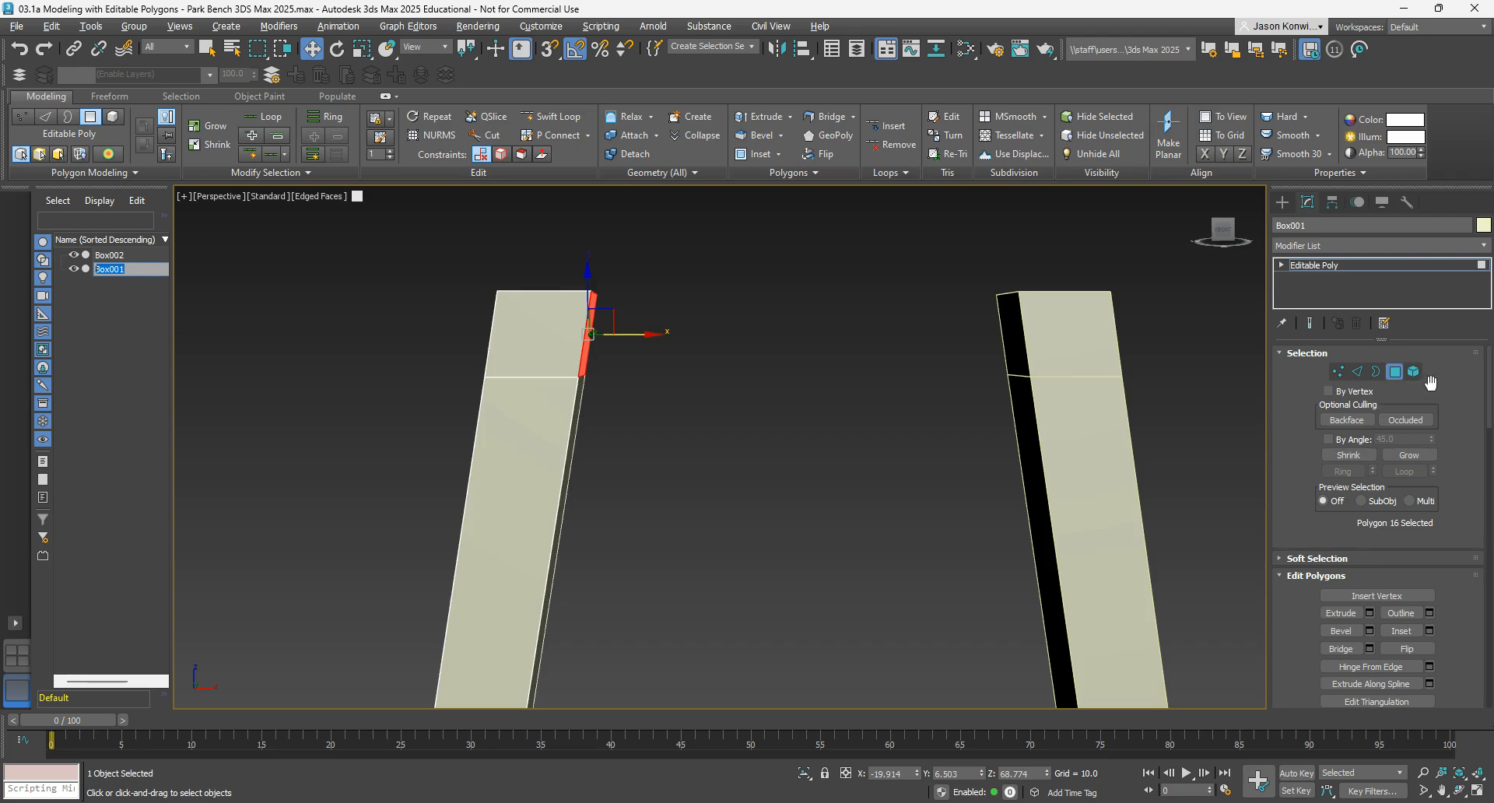
- Leave polygon mode and attach Box002 to Box001 so both legs form one editable poly
{"action": "left_click", "coordinate": [1396, 373]}
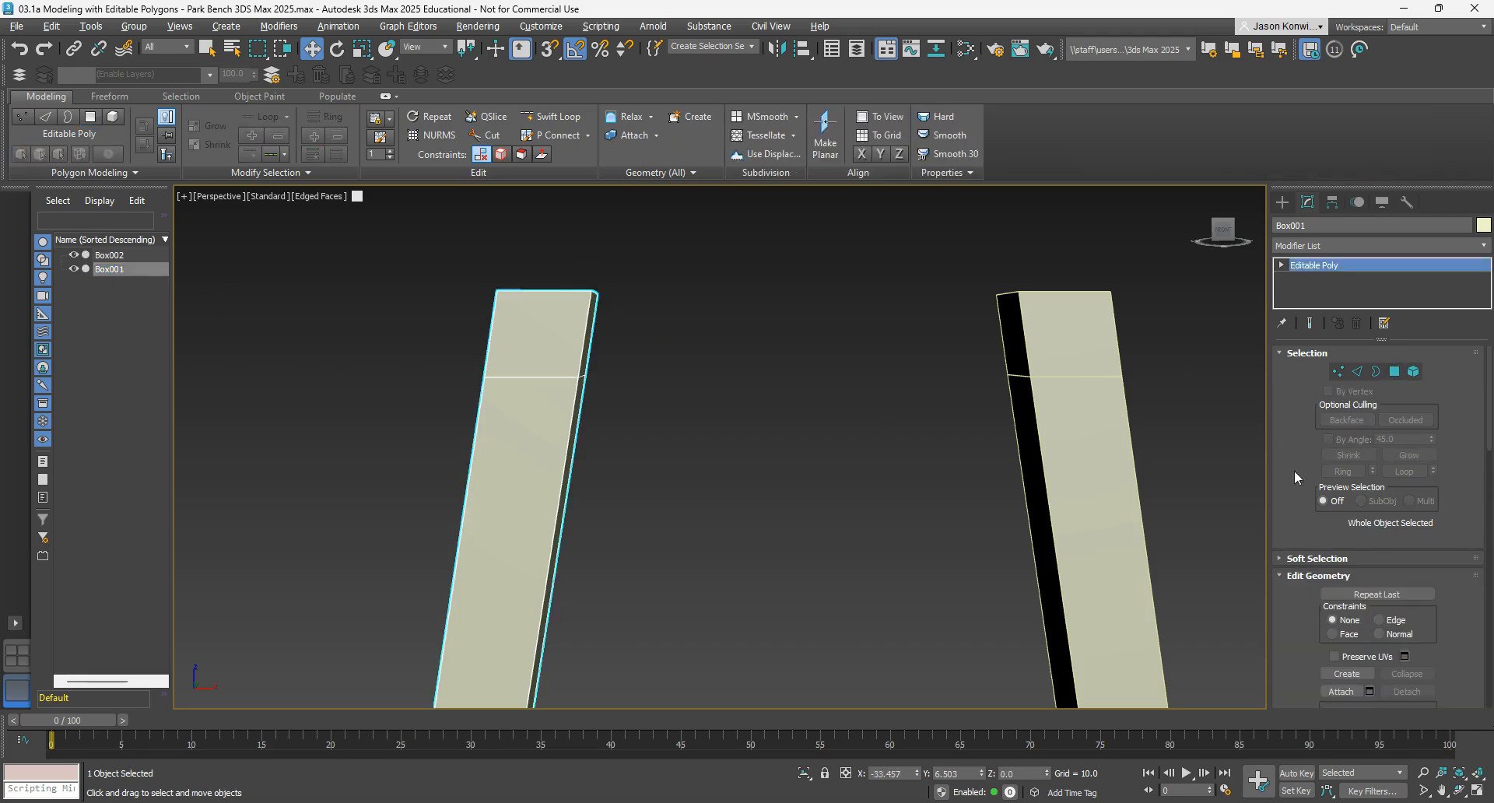
{"action": "left_click", "coordinate": [97, 270]}
{"action": "scroll", "coordinate": [1409, 507], "scroll_direction": "down", "scroll_amount": 3}
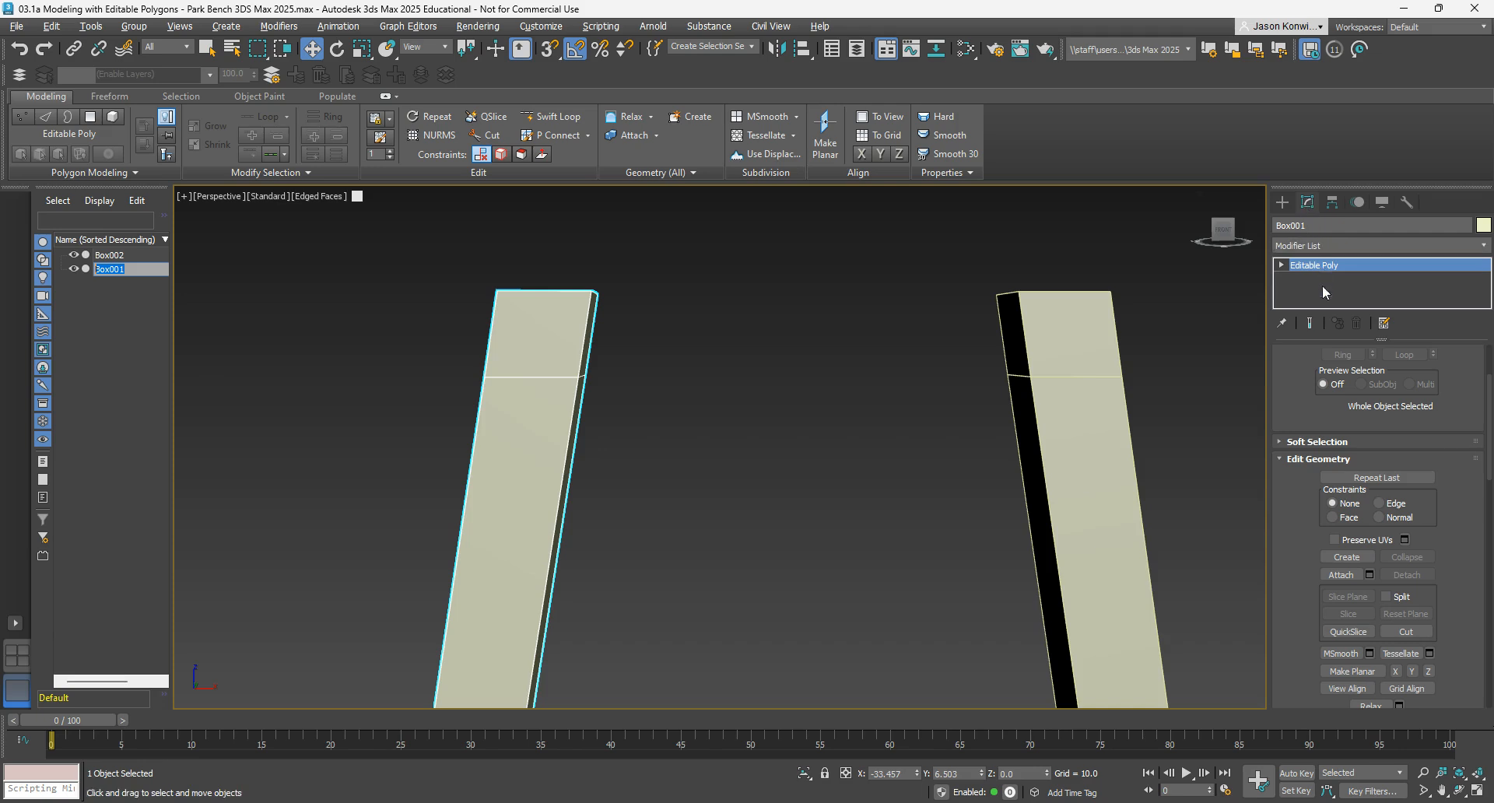
{"action": "scroll", "coordinate": [1332, 422], "scroll_direction": "down", "scroll_amount": 1}
{"action": "scroll", "coordinate": [1332, 422], "scroll_direction": "down", "scroll_amount": 1}
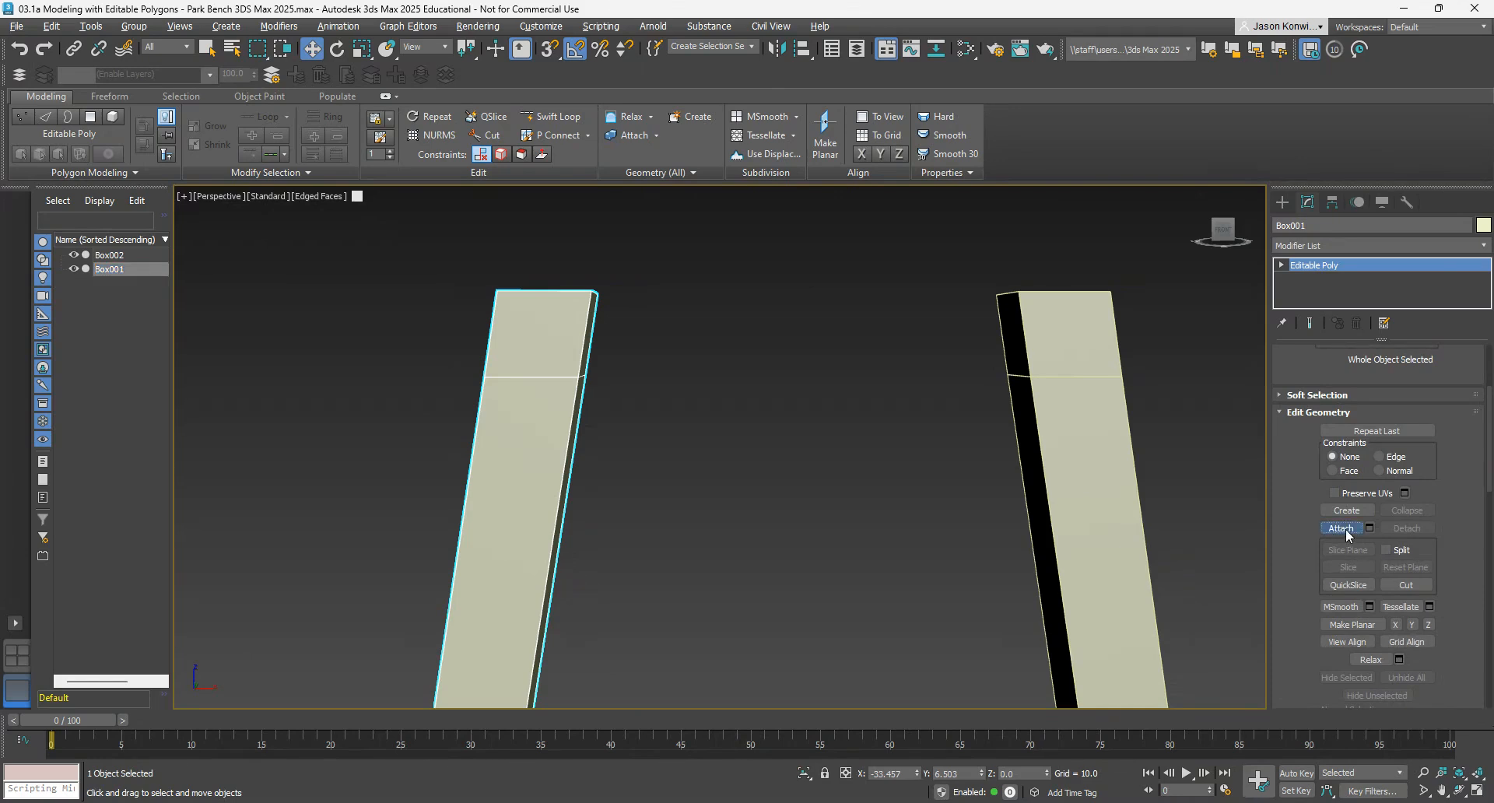
{"action": "left_click", "coordinate": [1342, 529]}
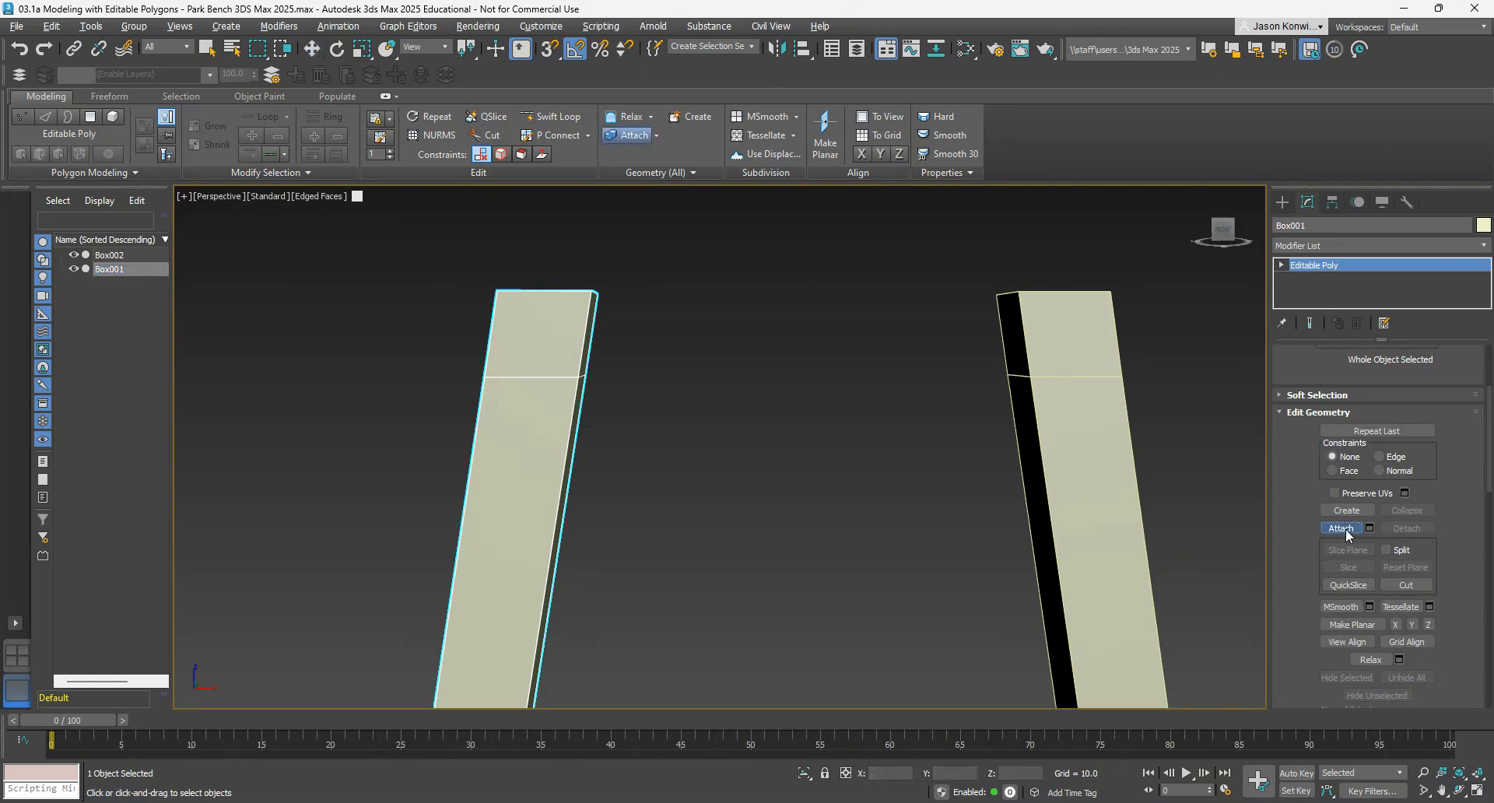
{"action": "left_click", "coordinate": [107, 255]}
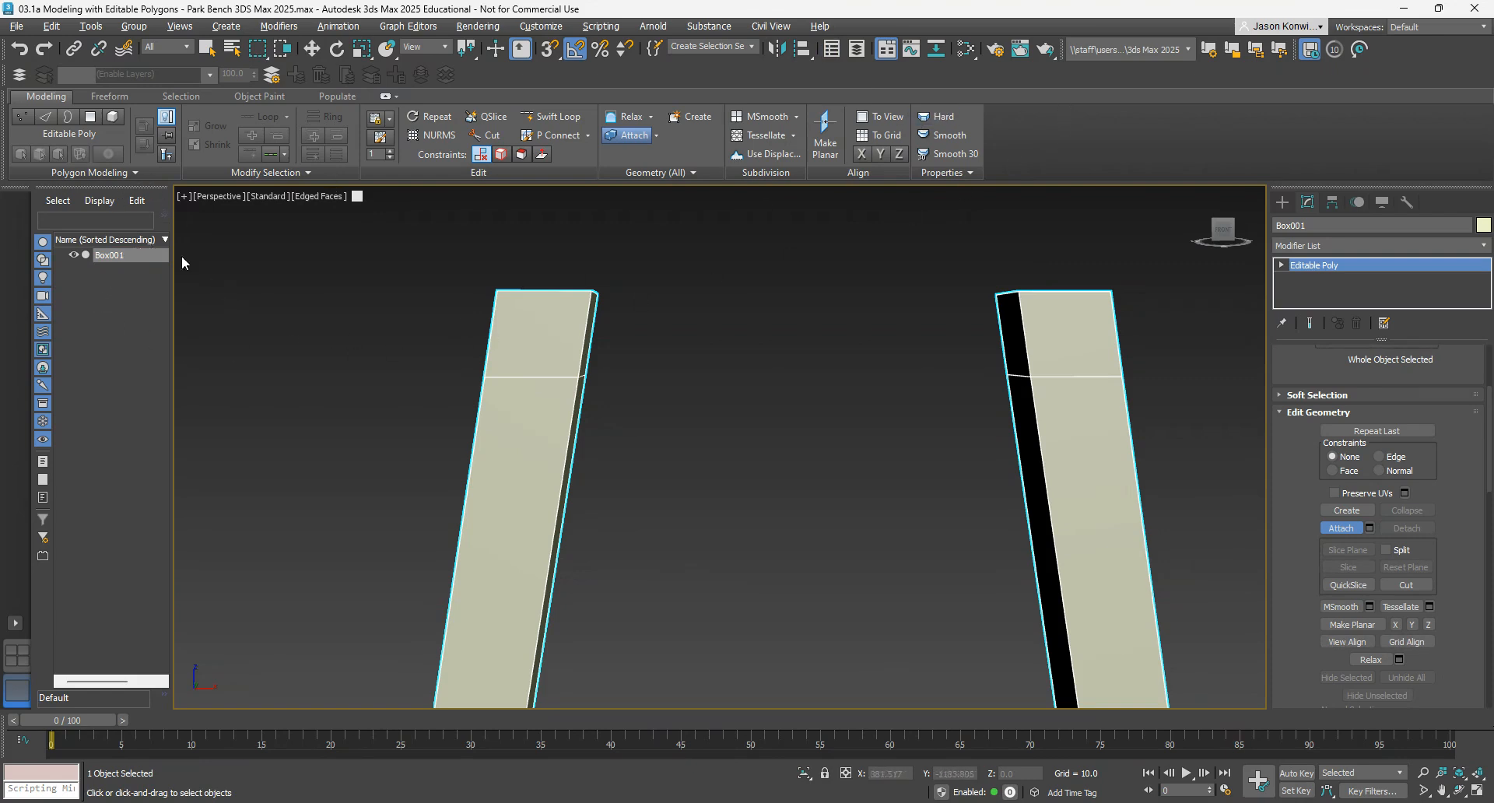
- Undo attaching Box002 and attach it to Box001 again as one editable poly
{"action": "key", "text": "ctrl+z"}
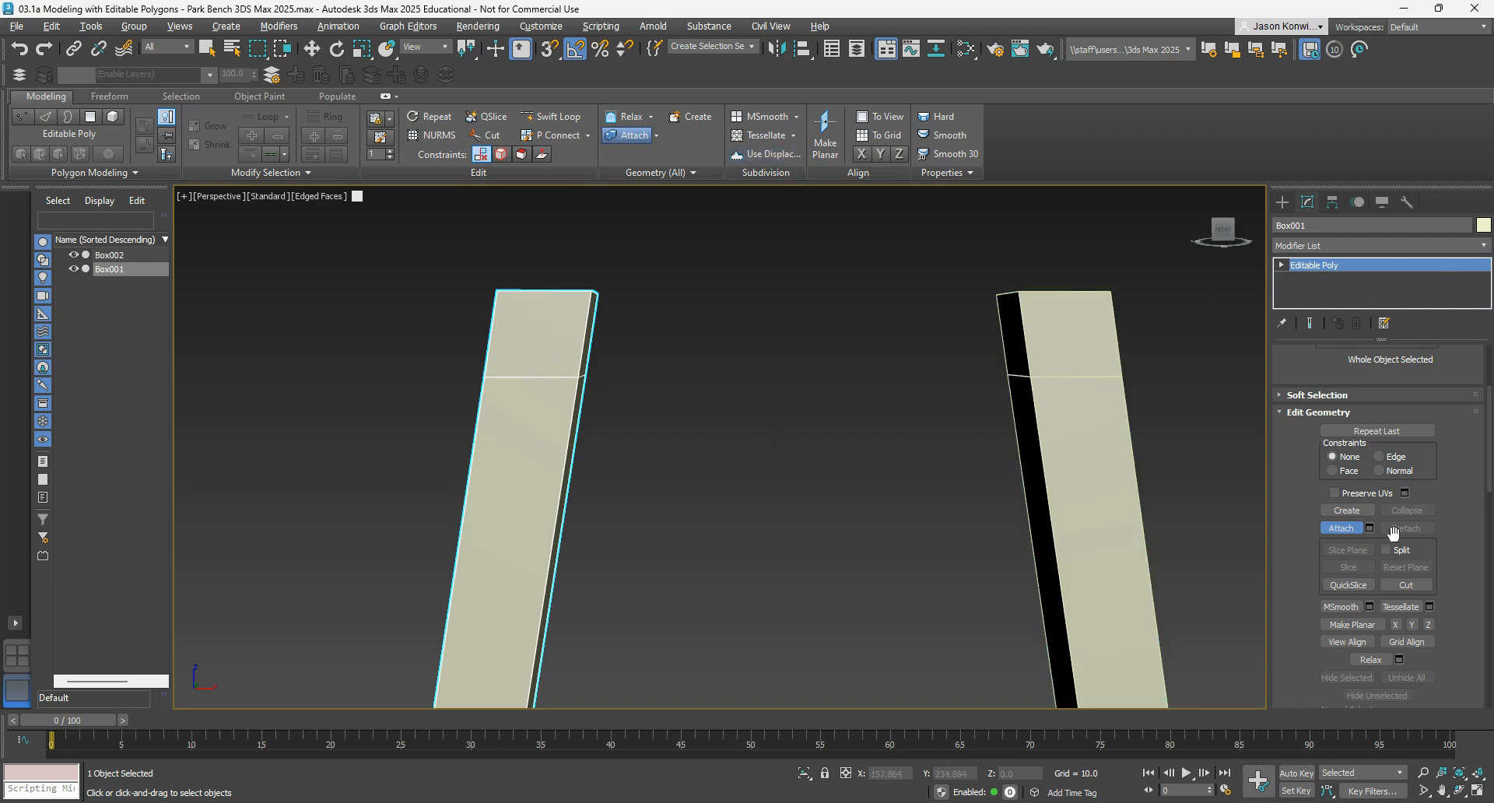
{"action": "left_click", "coordinate": [1069, 357]}
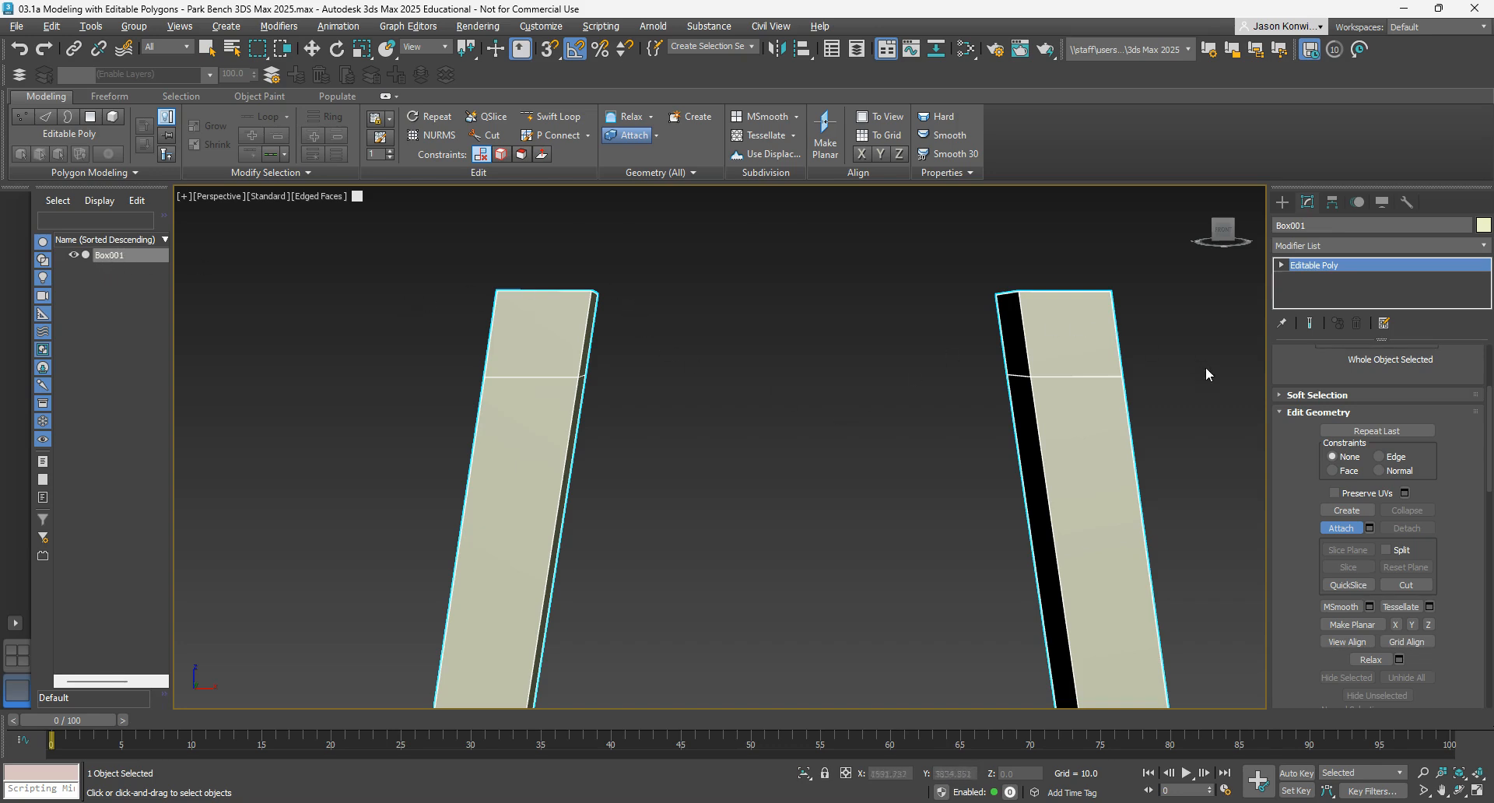
- Enter polygon mode on Box001 and select the inner side polygon of the left leg's short top section
{"action": "scroll", "coordinate": [1404, 427], "scroll_direction": "up", "scroll_amount": 3}
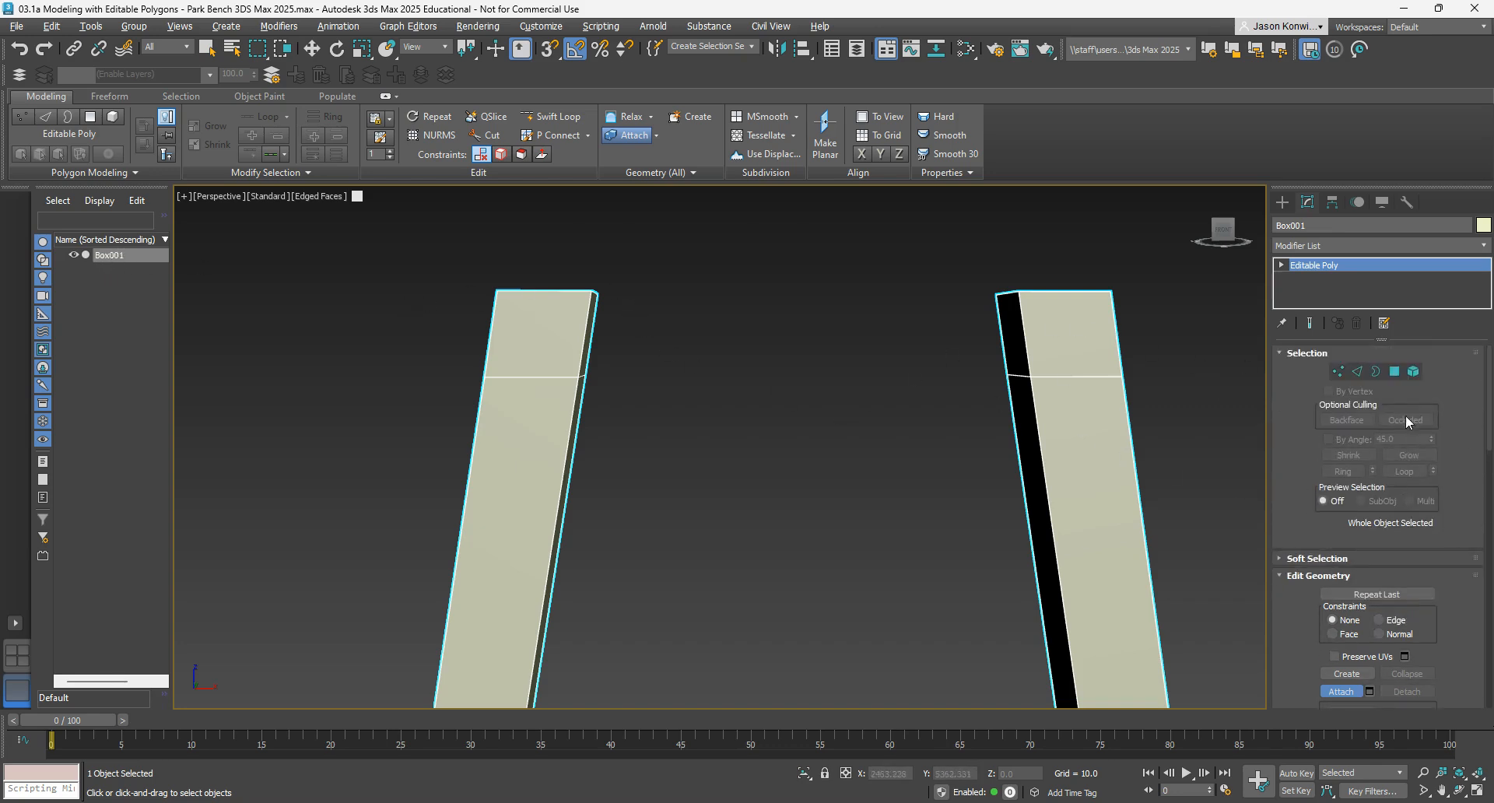
{"action": "left_click", "coordinate": [1395, 372]}
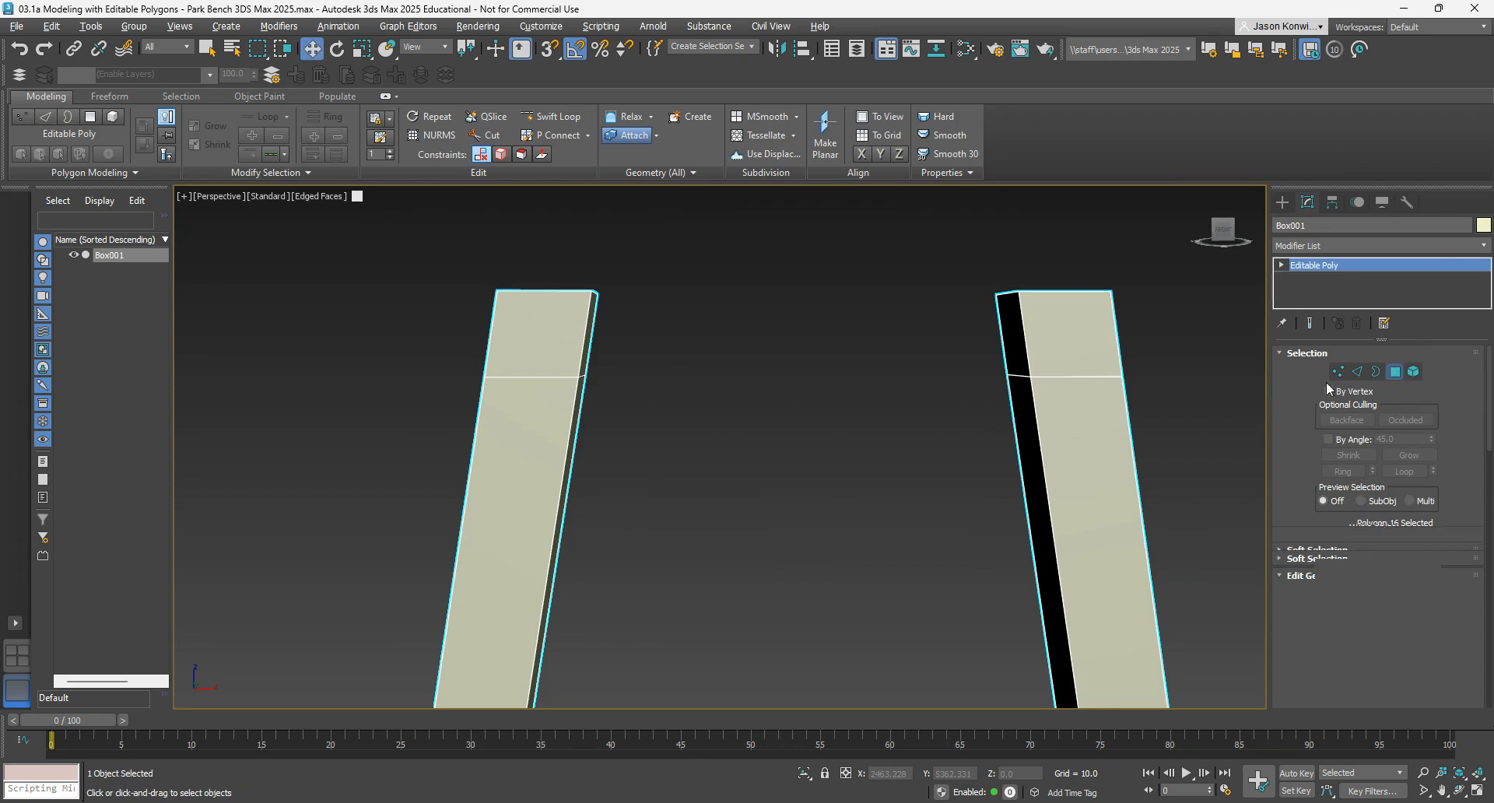
{"action": "left_click", "coordinate": [1057, 352]}
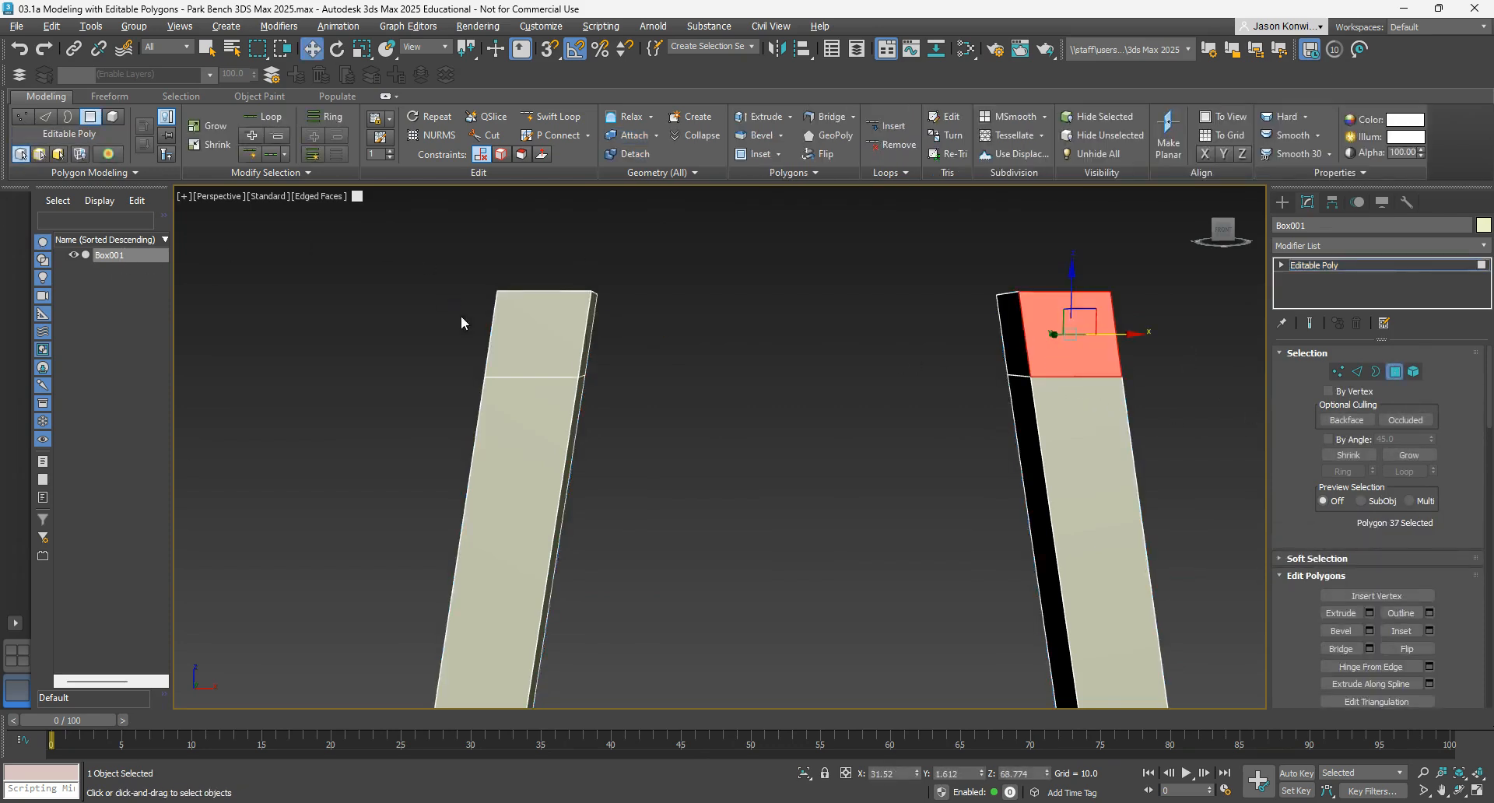
{"action": "left_click", "coordinate": [543, 315]}
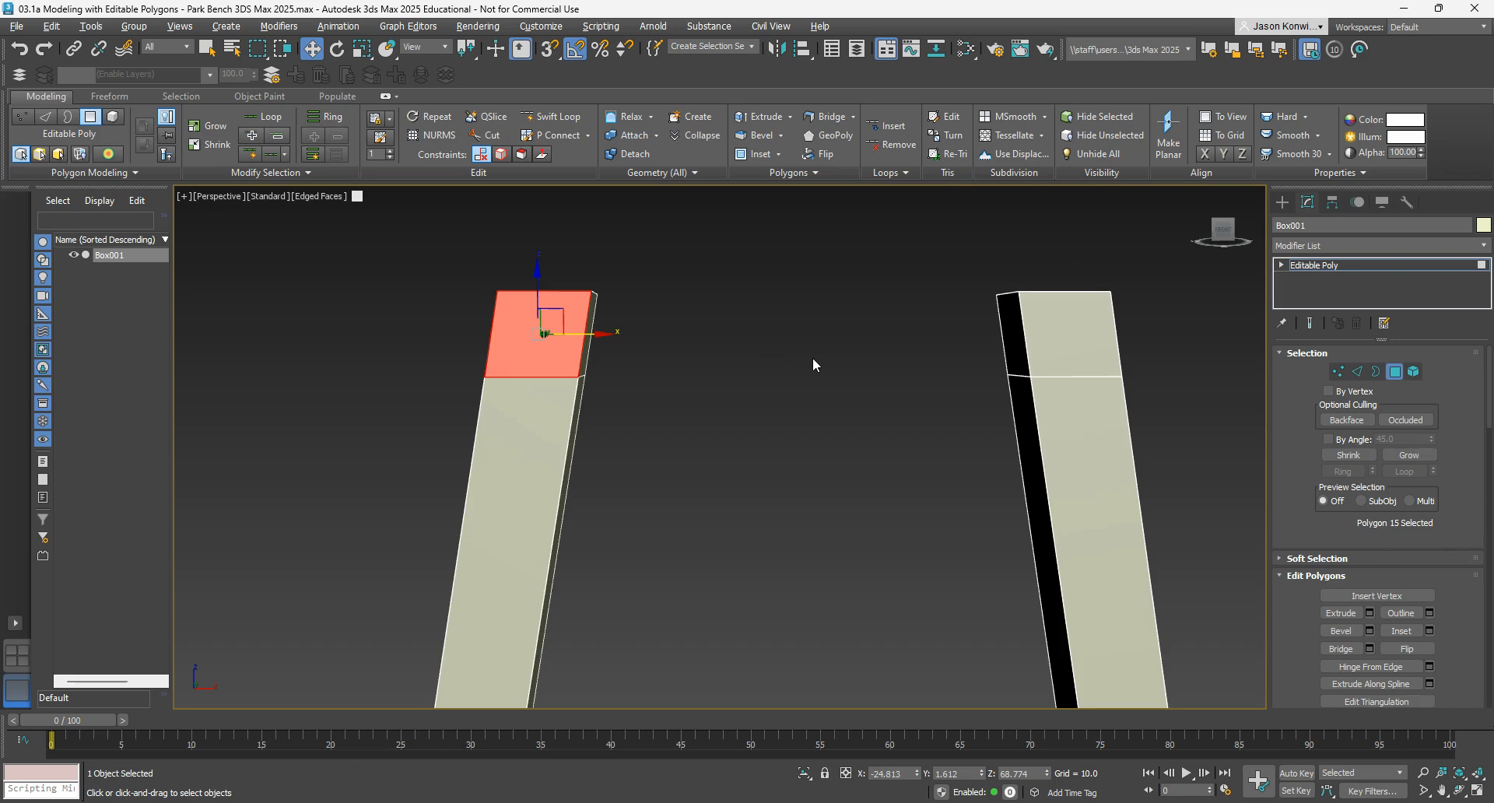
{"action": "left_click", "coordinate": [587, 352]}
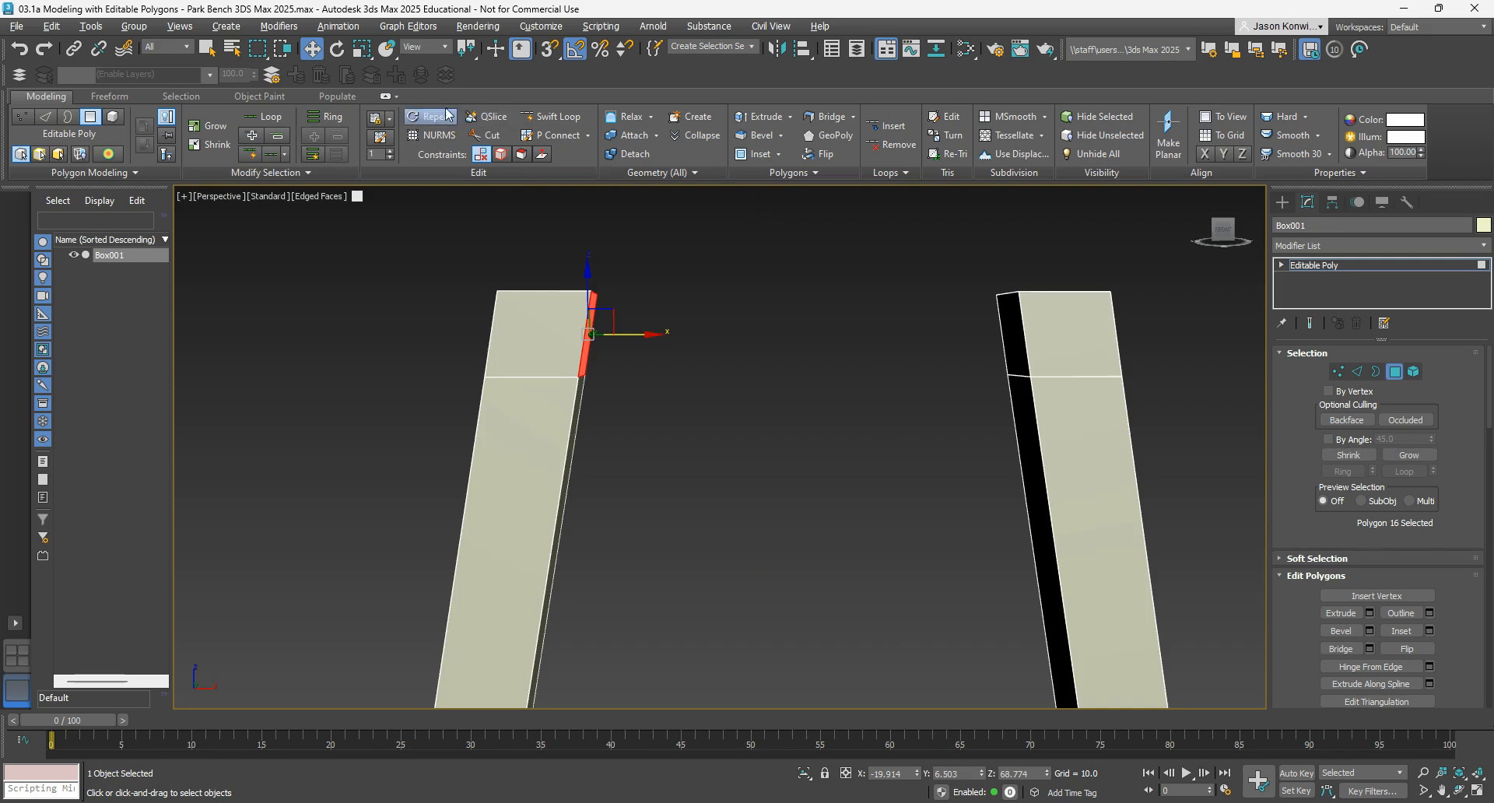
- Collapse the modeling ribbon to its panel titles and restore it to full size
{"action": "left_click", "coordinate": [386, 96]}
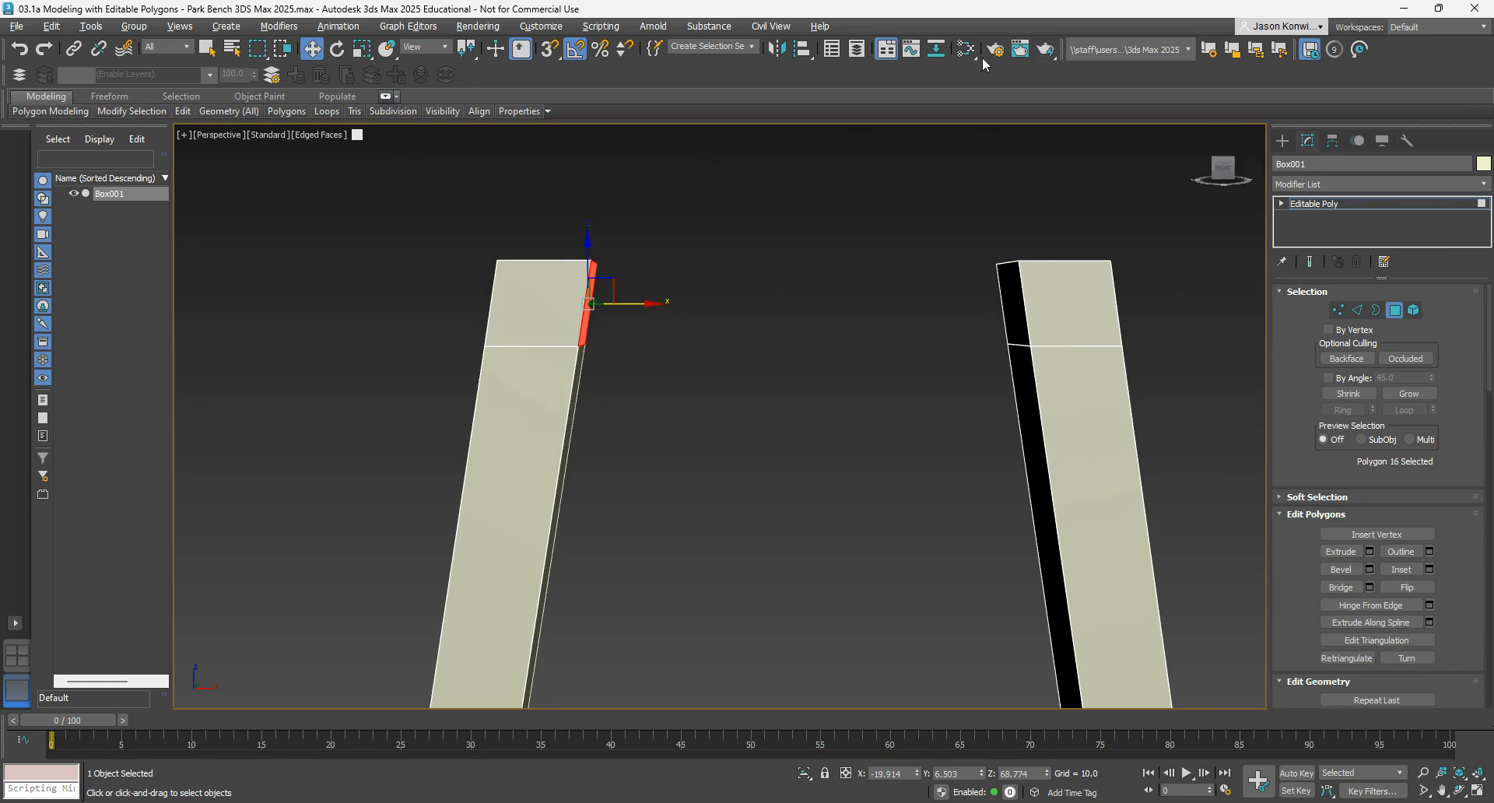
{"action": "left_click", "coordinate": [385, 96]}
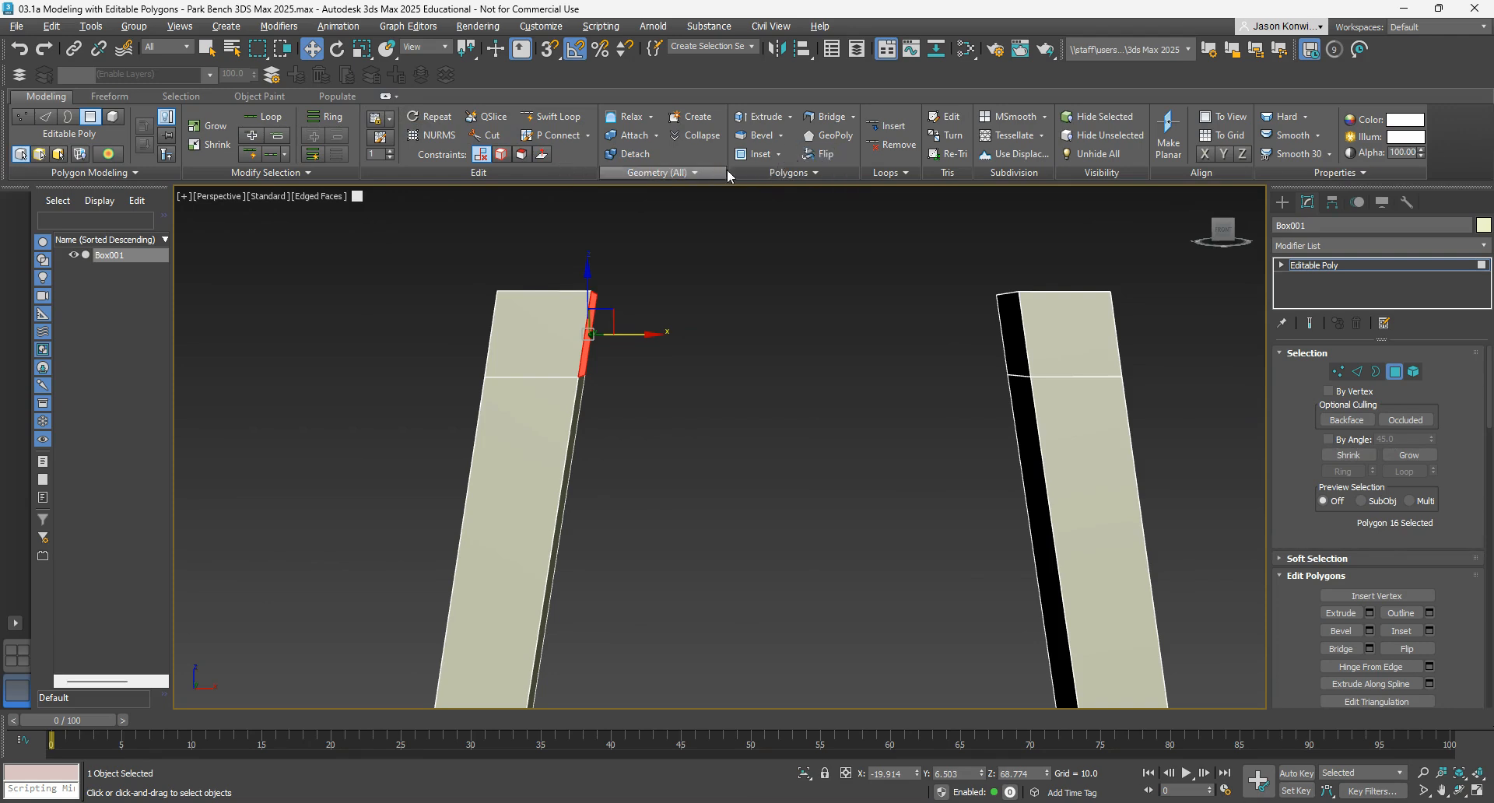
- Bridge the left leg's inner top polygon to the facing polygon on the right leg, and undo the bridge
{"action": "left_click", "coordinate": [811, 174]}
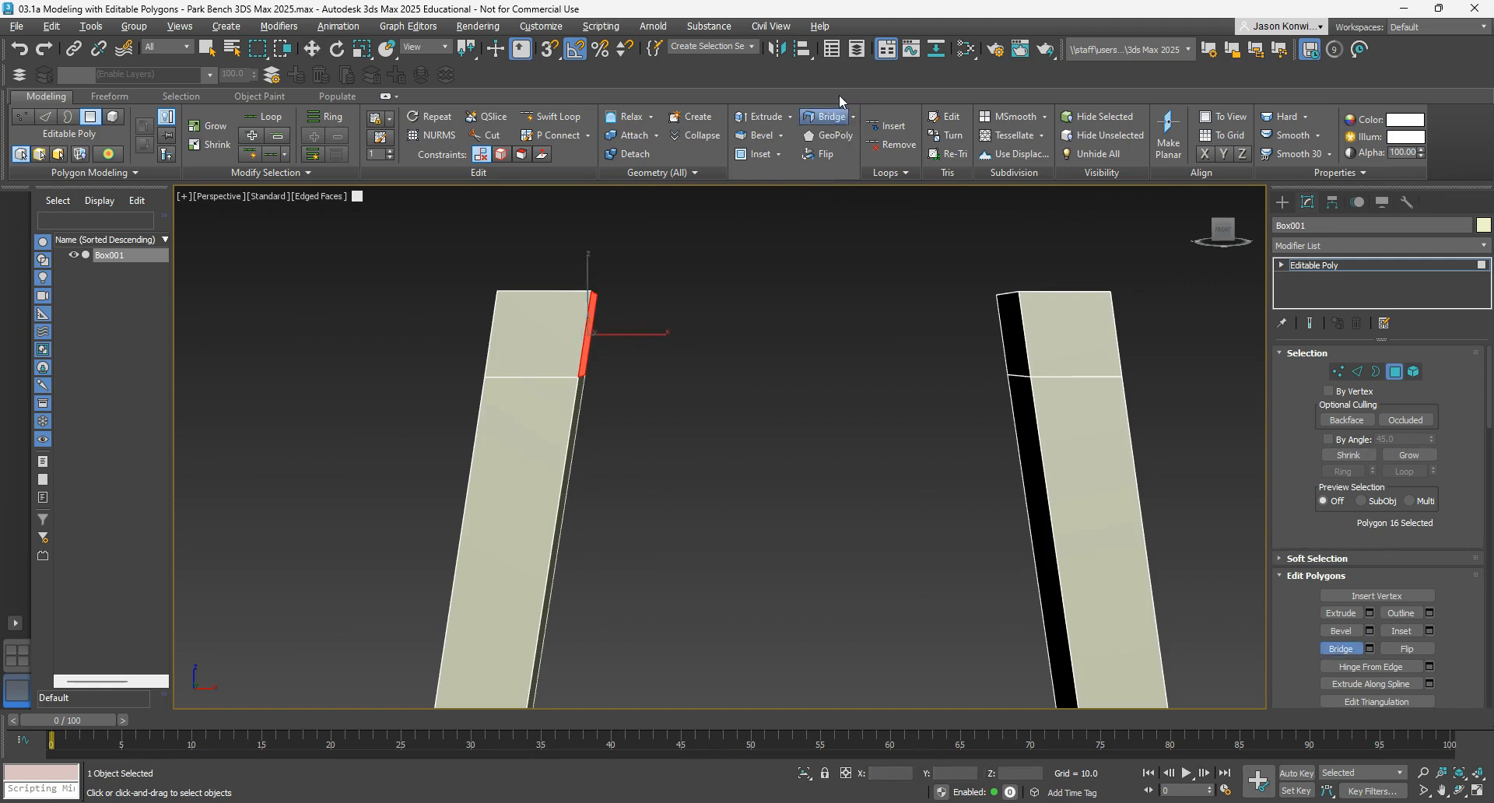
{"action": "left_click", "coordinate": [828, 122]}
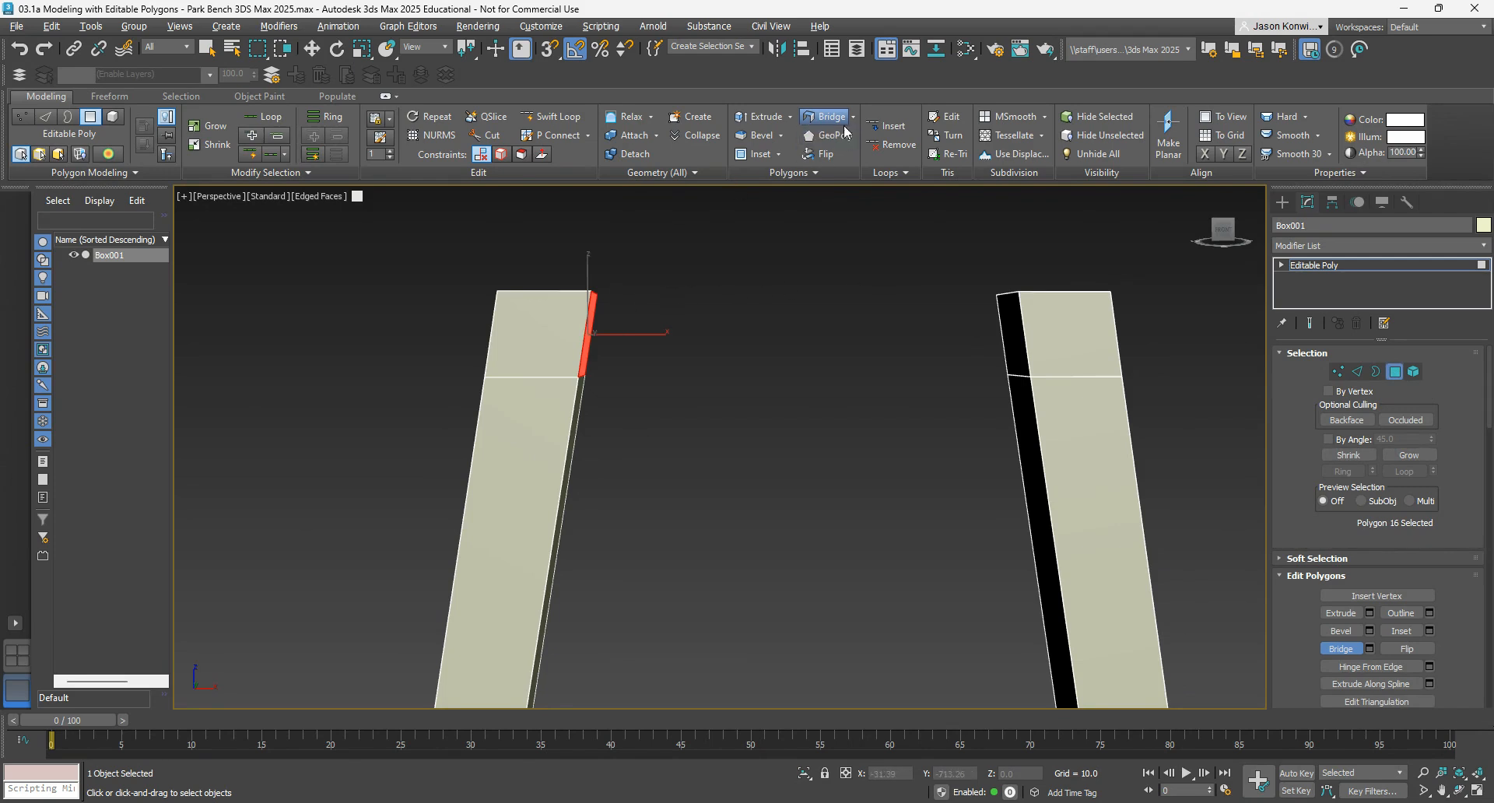
{"action": "left_click", "coordinate": [586, 341]}
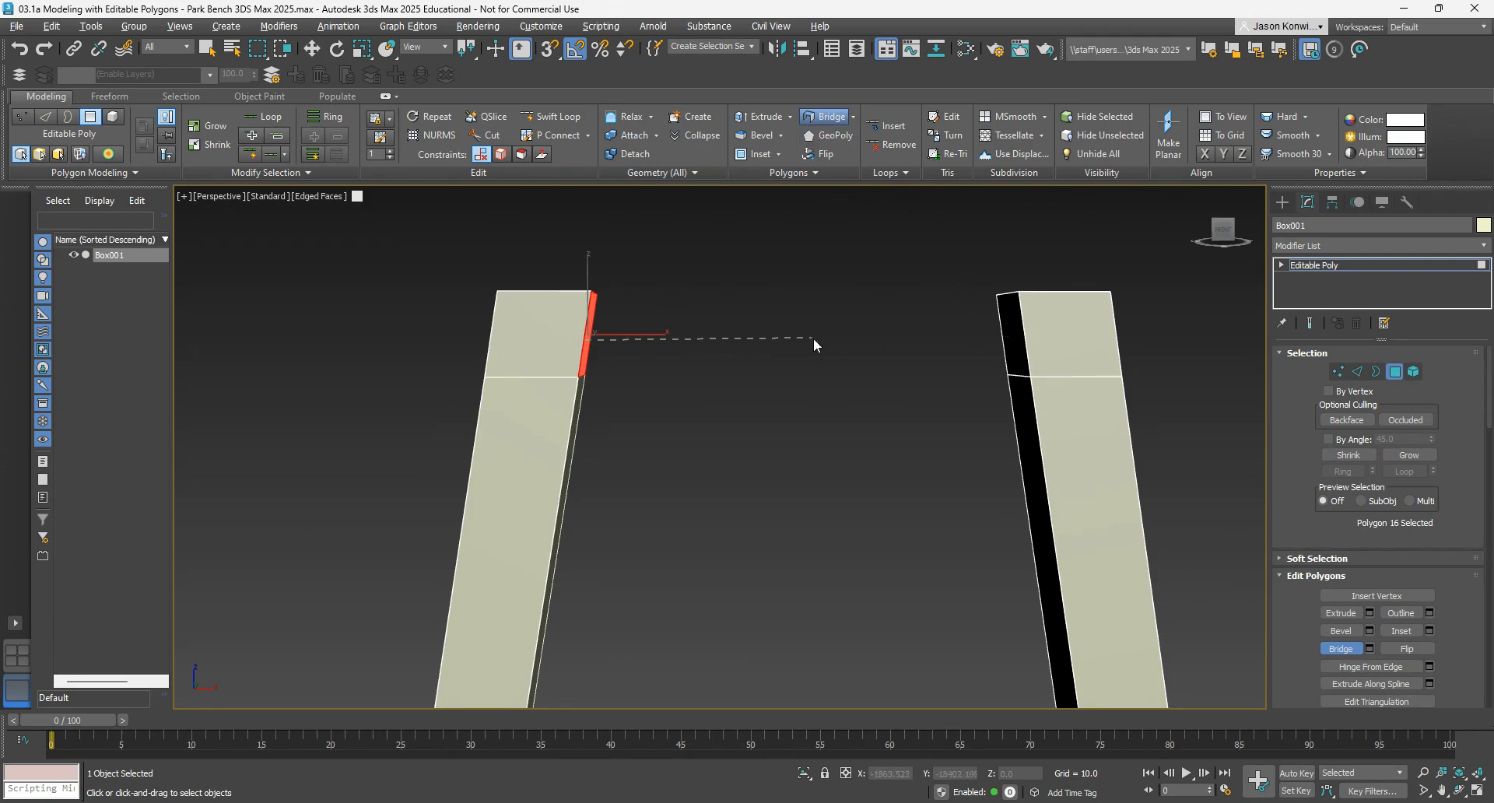
{"action": "left_click", "coordinate": [1018, 340]}
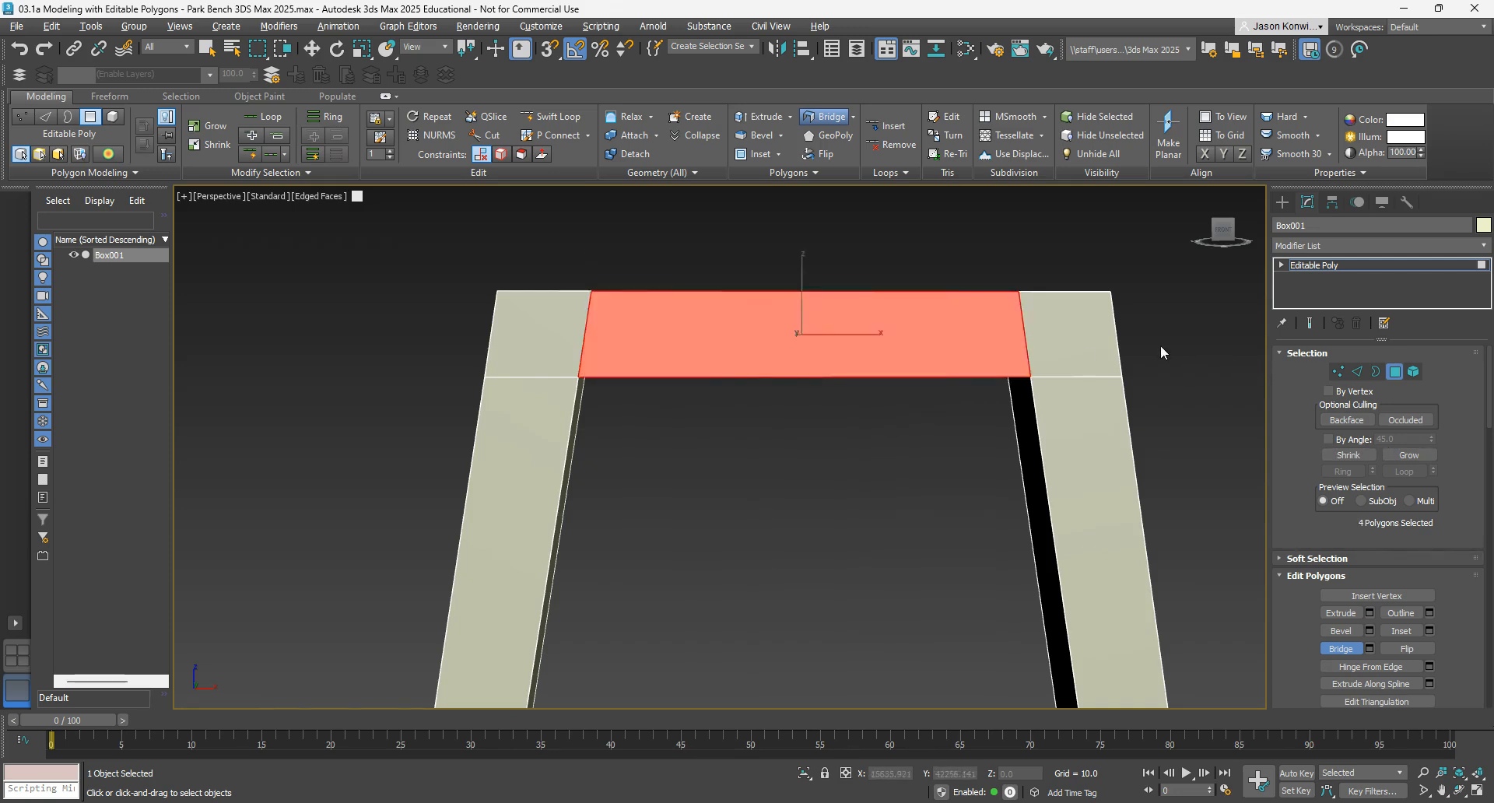
{"action": "key", "text": "ctrl+z"}
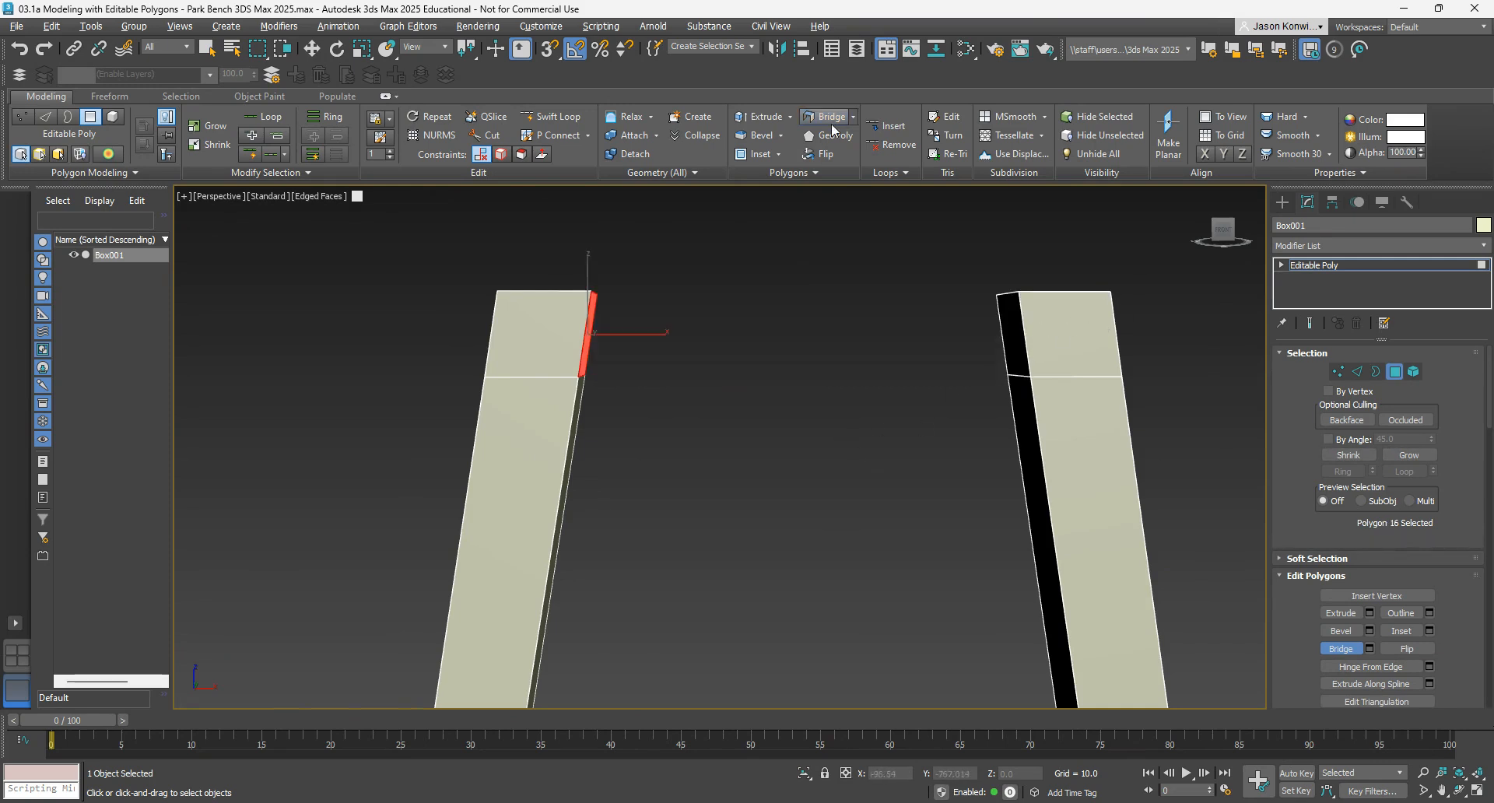
- Add the right leg's inner top polygon to the selection and bridge the two polygons into a crosspiece
{"action": "key", "text": "w"}
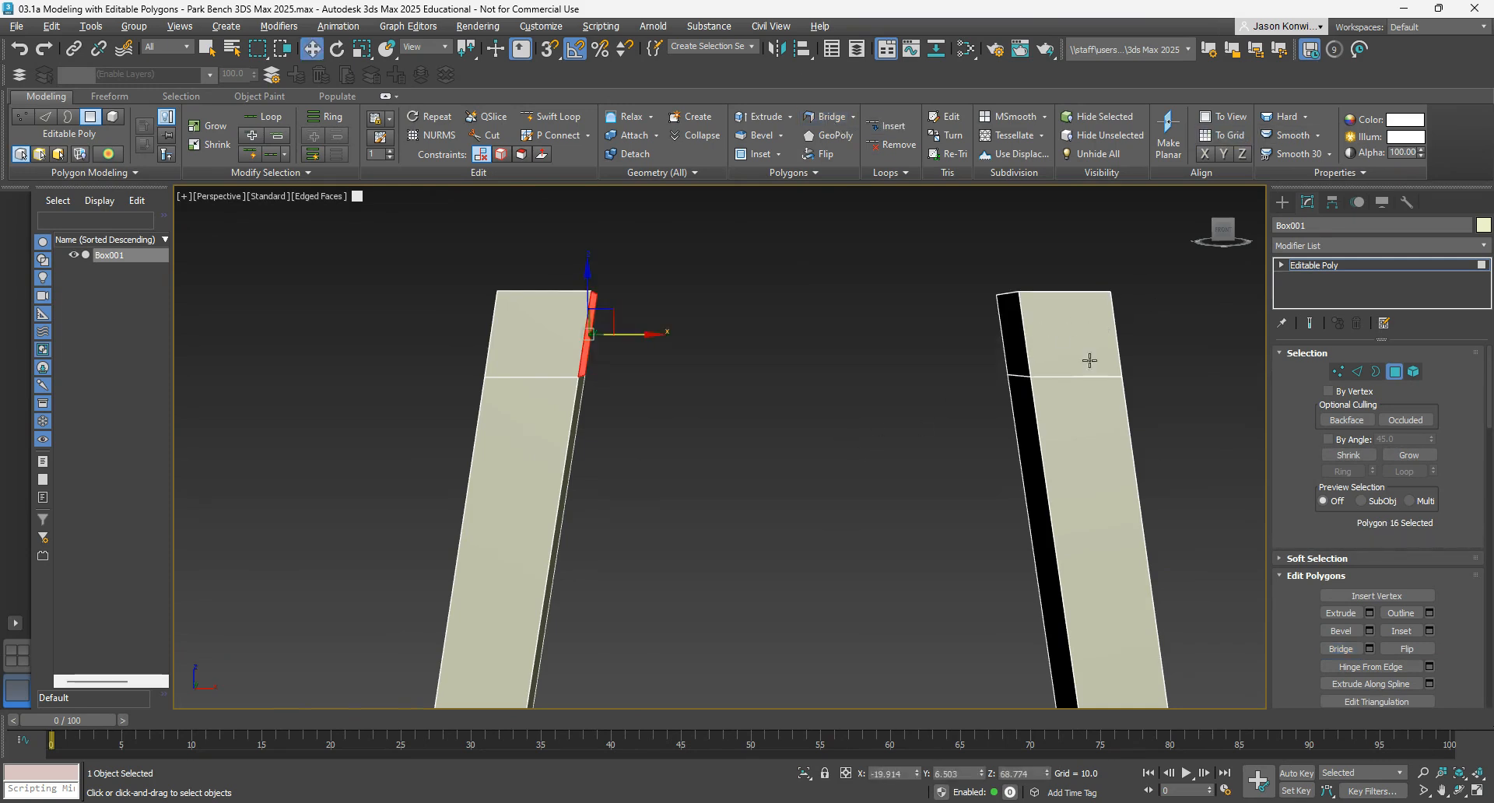
{"action": "left_click", "coordinate": [1015, 332], "text": "ctrl"}
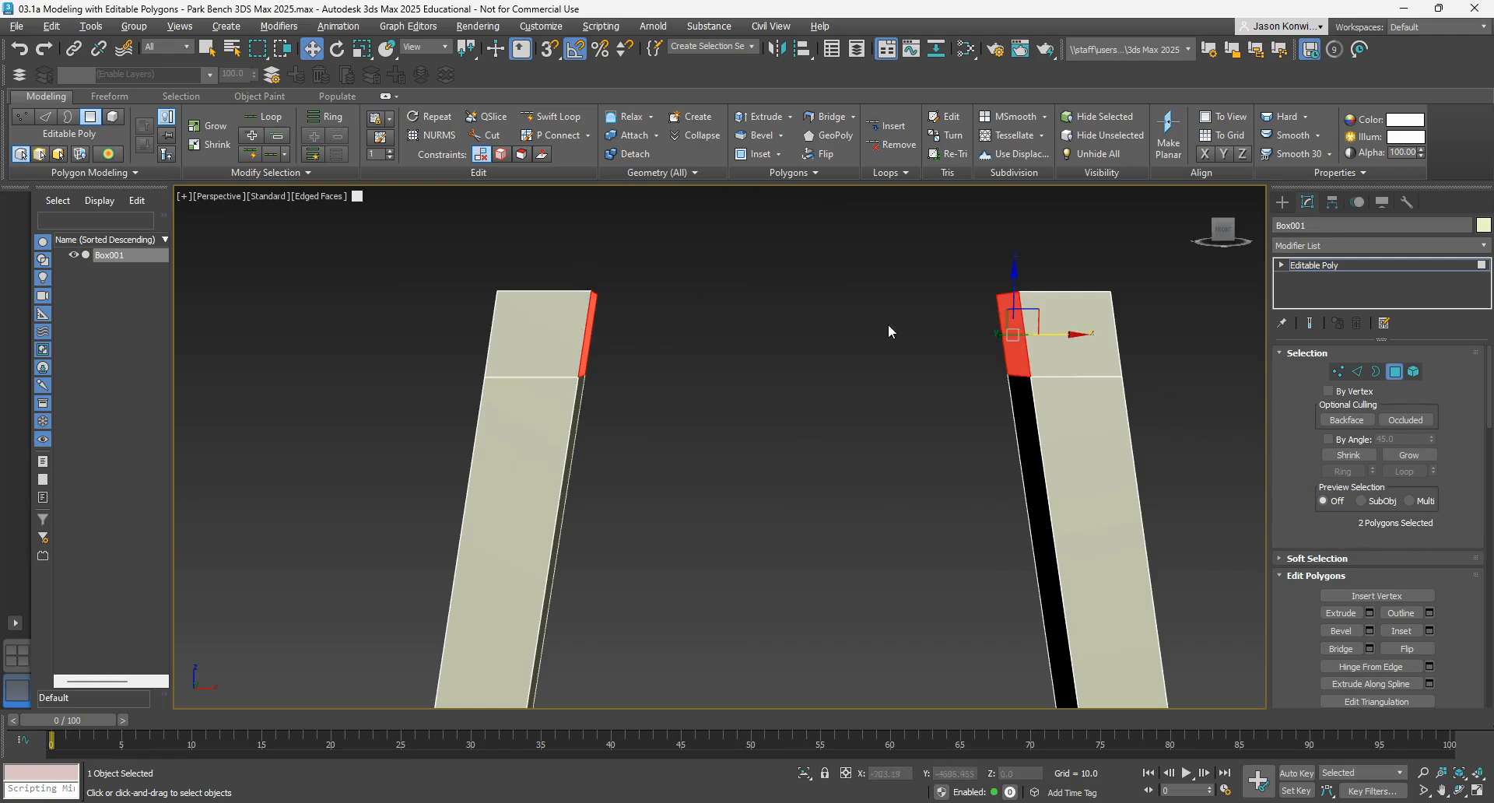
{"action": "left_click", "coordinate": [836, 119]}
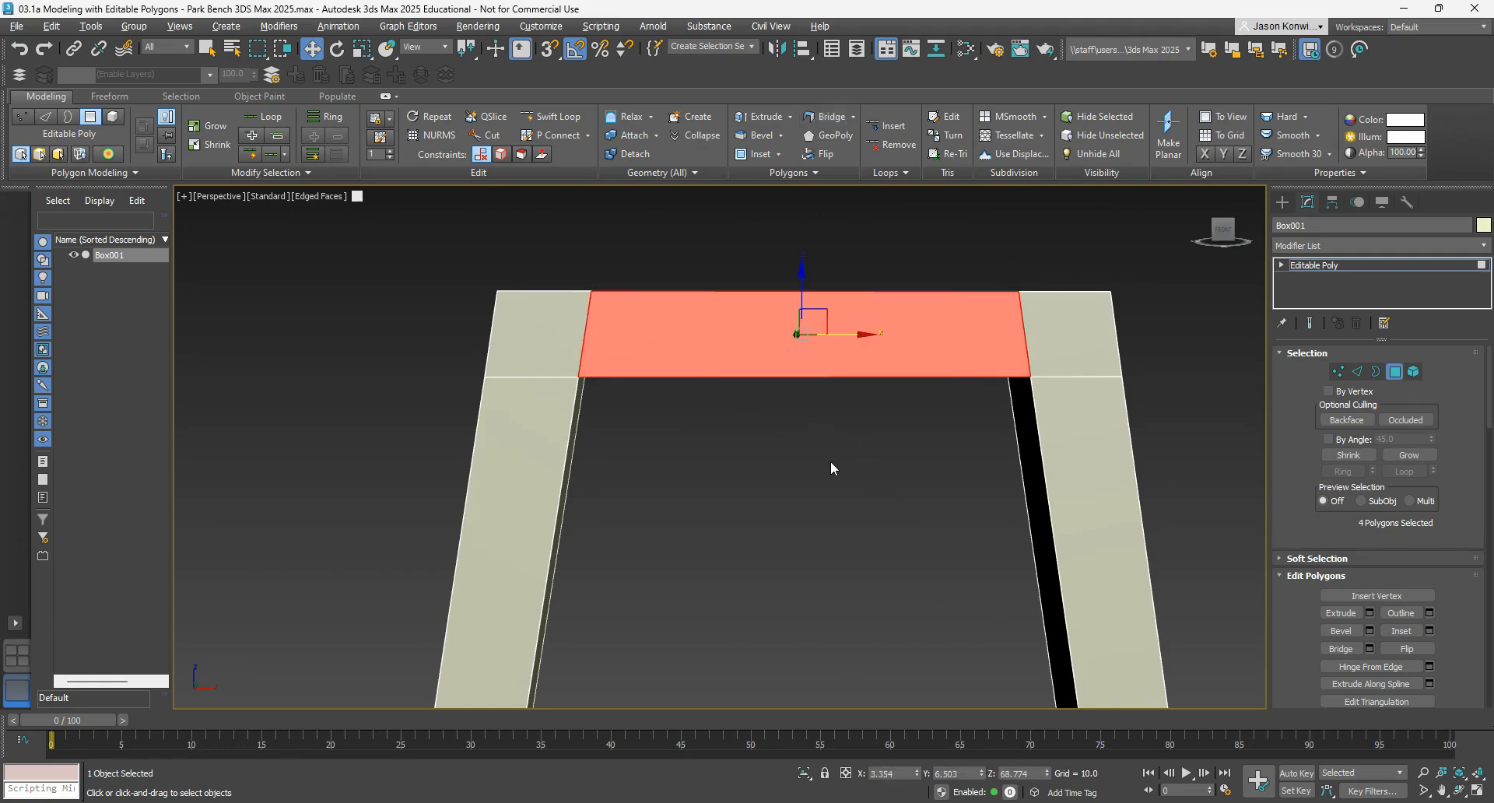
- Examine the bridged crosspiece and both legs from several angles and distances
{"action": "middle_click_drag", "start_coordinate": [830, 461], "coordinate": [836, 499], "text": "alt"}
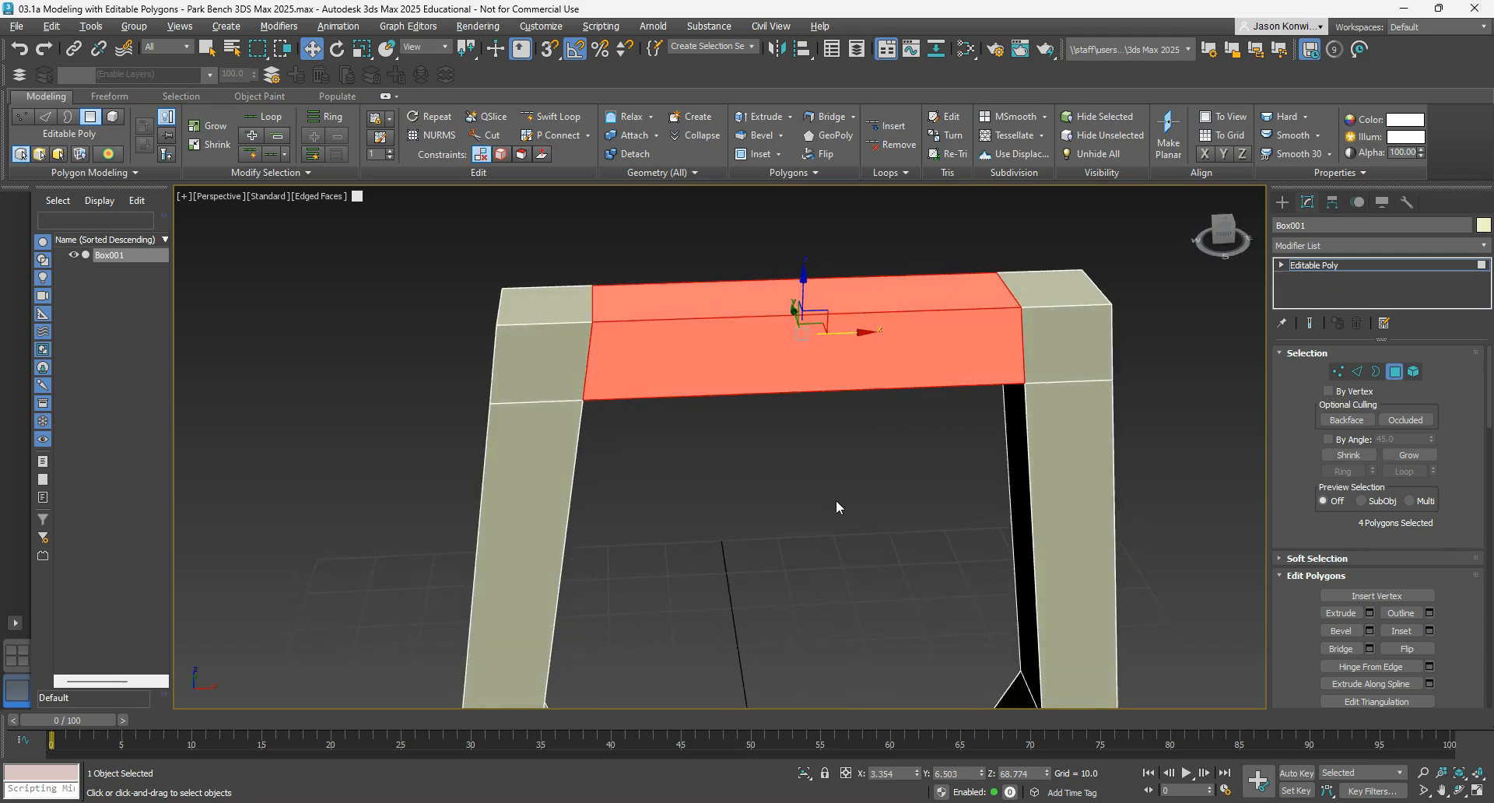
{"action": "middle_click_drag", "start_coordinate": [844, 420], "coordinate": [719, 534], "text": "alt"}
{"action": "scroll", "coordinate": [716, 534], "scroll_direction": "down", "scroll_amount": 3}
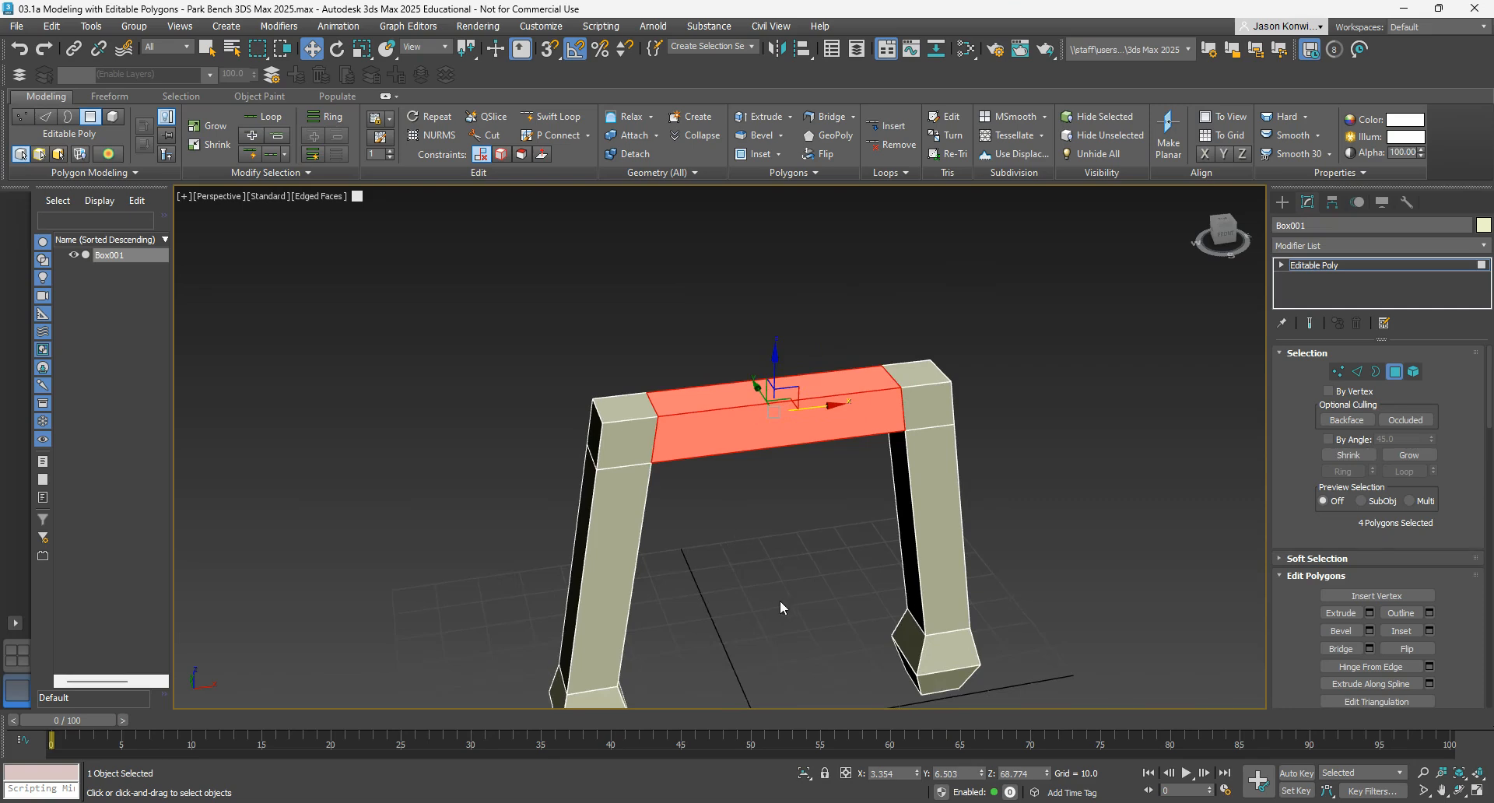
{"action": "middle_click_drag", "start_coordinate": [771, 589], "coordinate": [758, 510]}
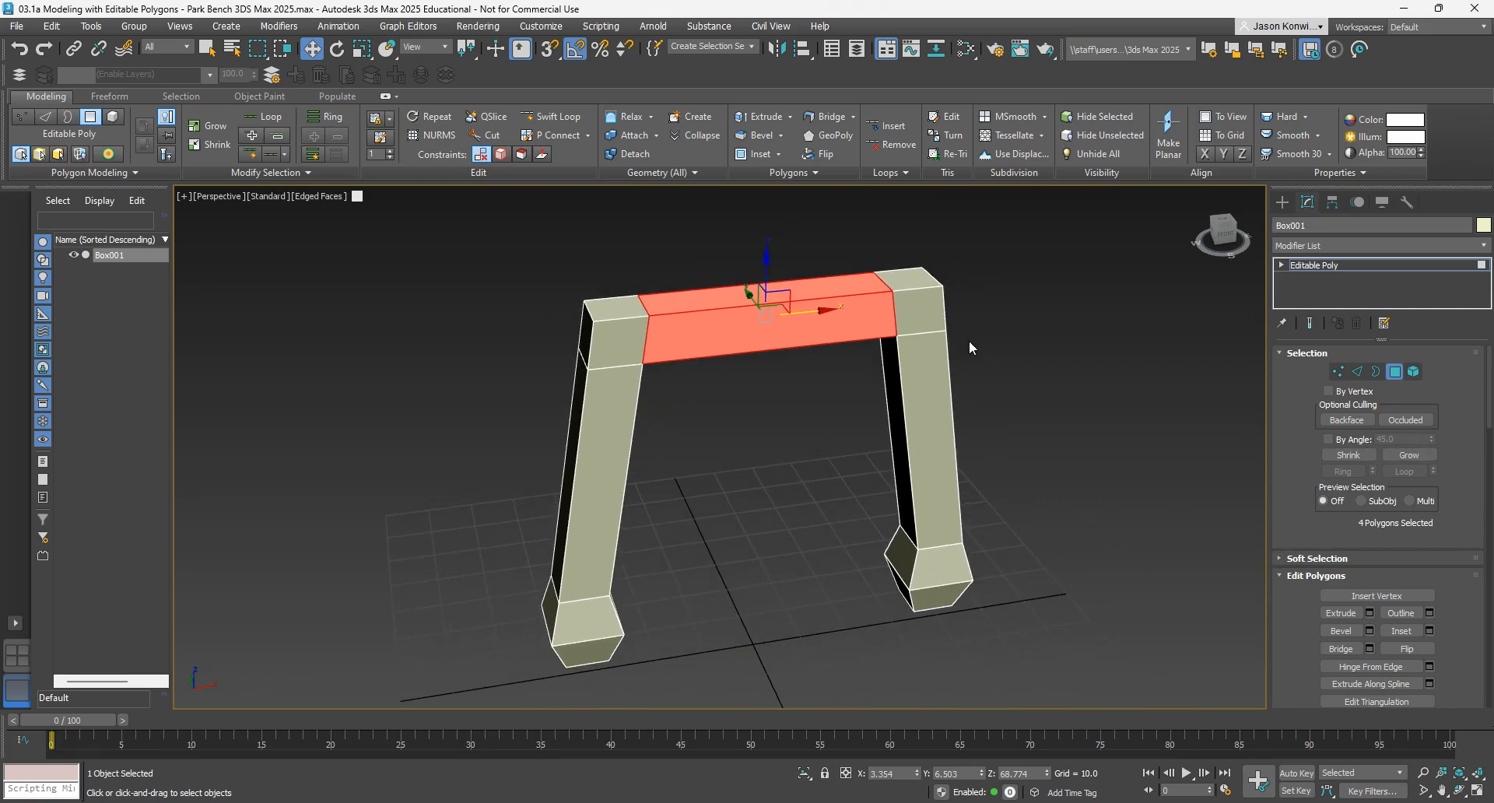
{"action": "scroll", "coordinate": [969, 340], "scroll_direction": "down", "scroll_amount": 2}
{"action": "middle_click_drag", "start_coordinate": [953, 343], "coordinate": [652, 416]}
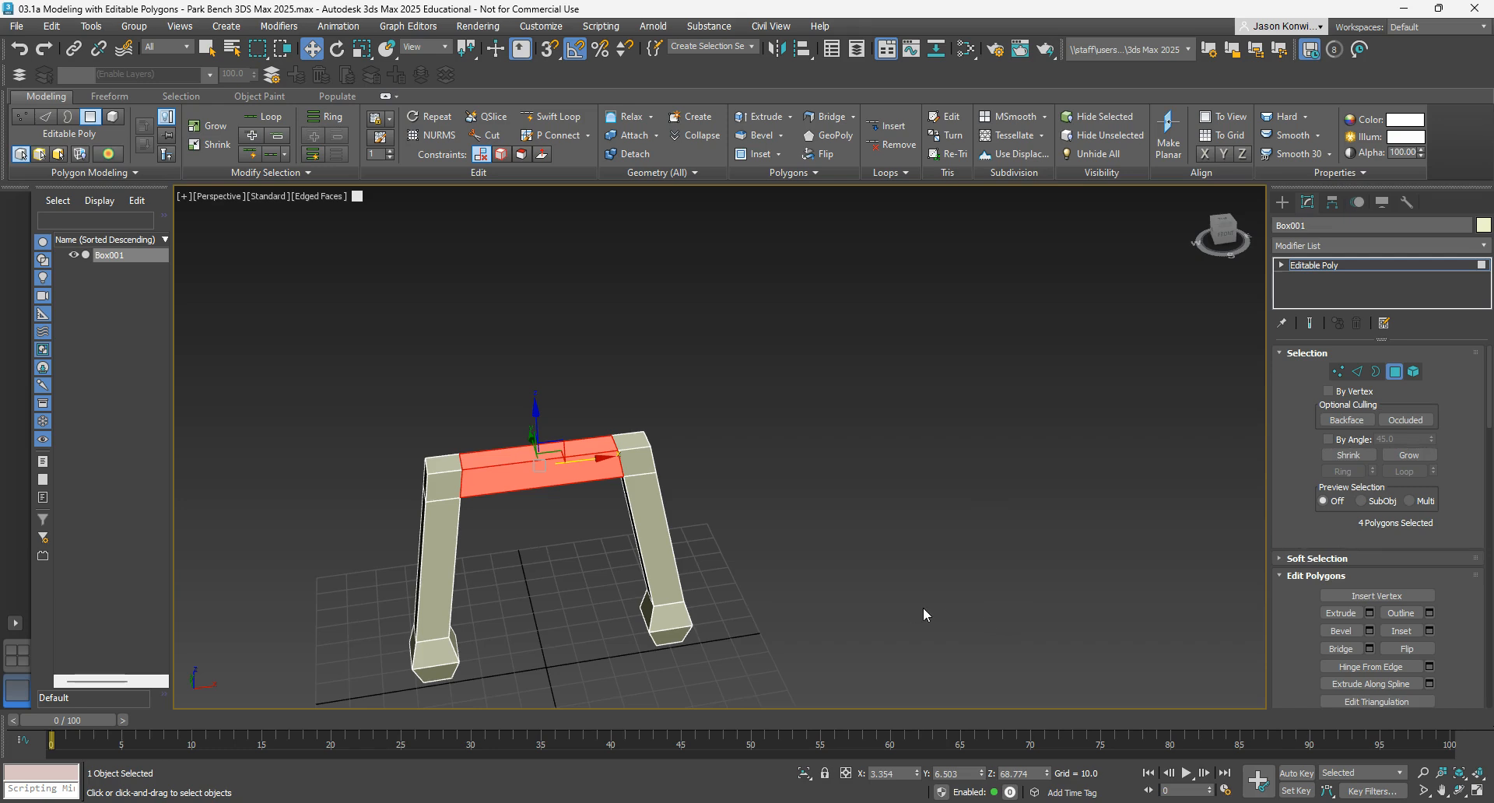
{"action": "middle_click_drag", "start_coordinate": [937, 609], "coordinate": [632, 525], "text": "alt"}
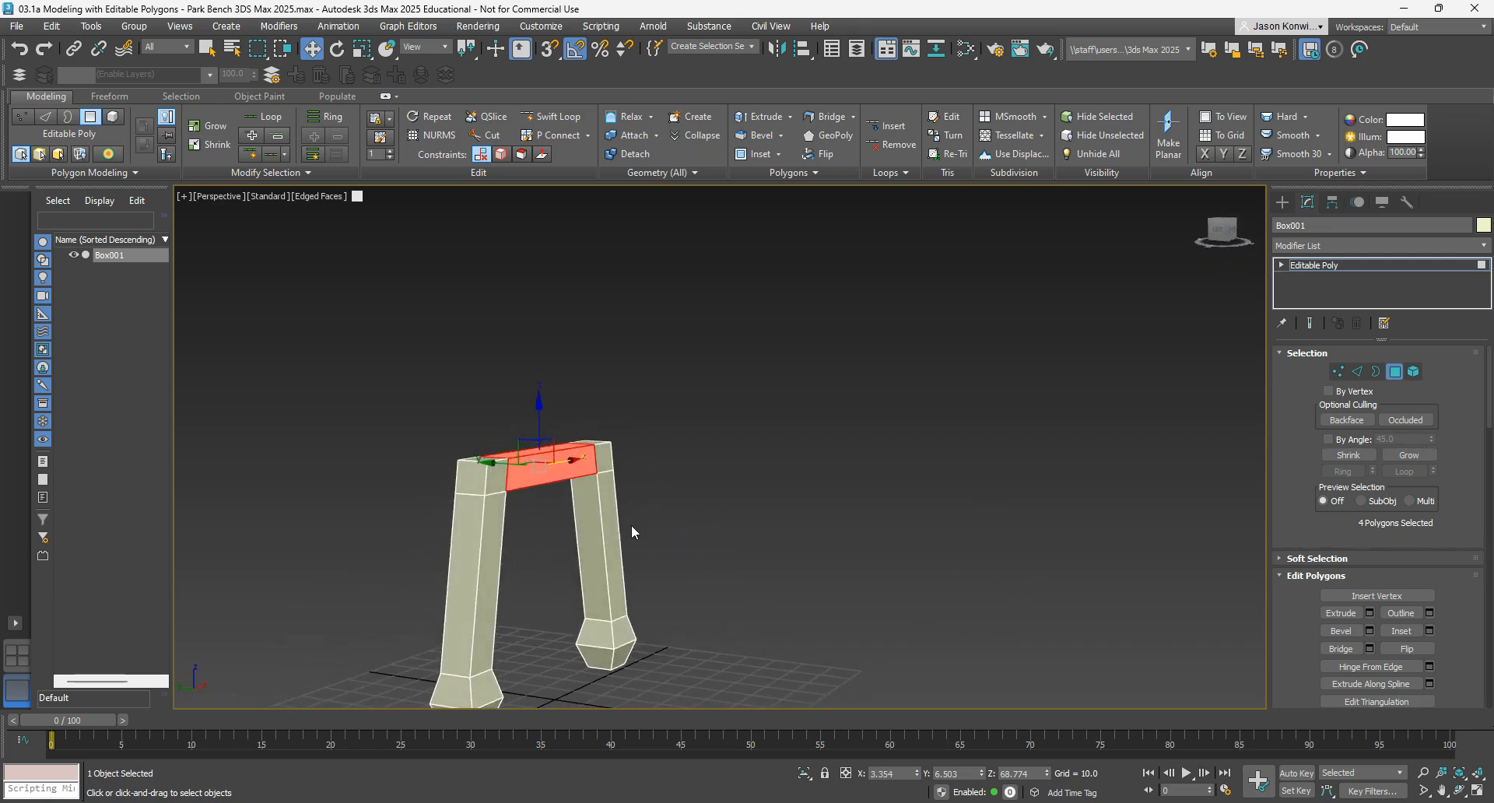